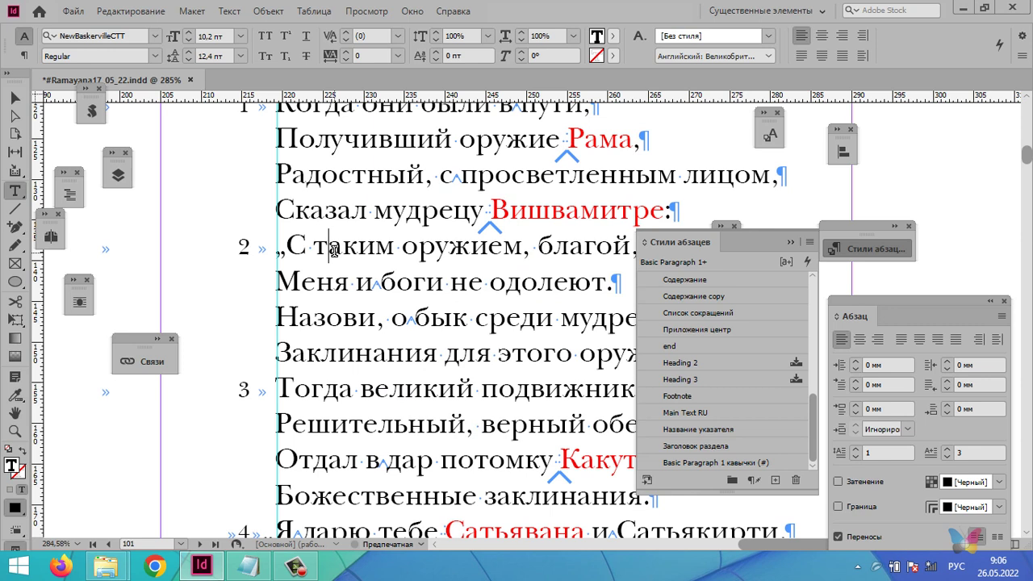
# - Compare the tab stops and indents of verse 2, verse 4 and the verse line "Сказал мудрецу Вишвамитре"
pyautogui.hotkey('ctrl', 'shift', 't')
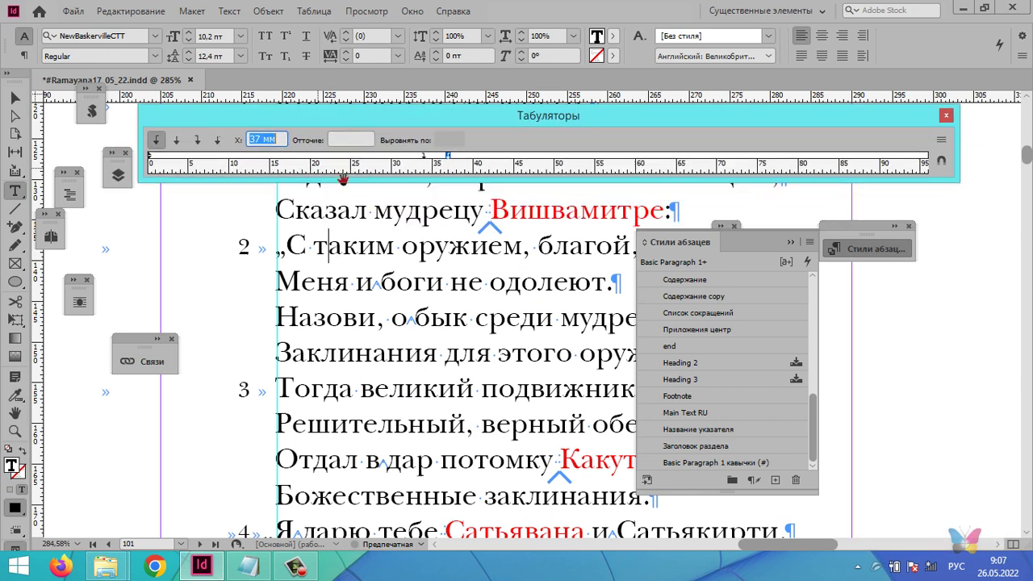
pyautogui.click(425, 158)
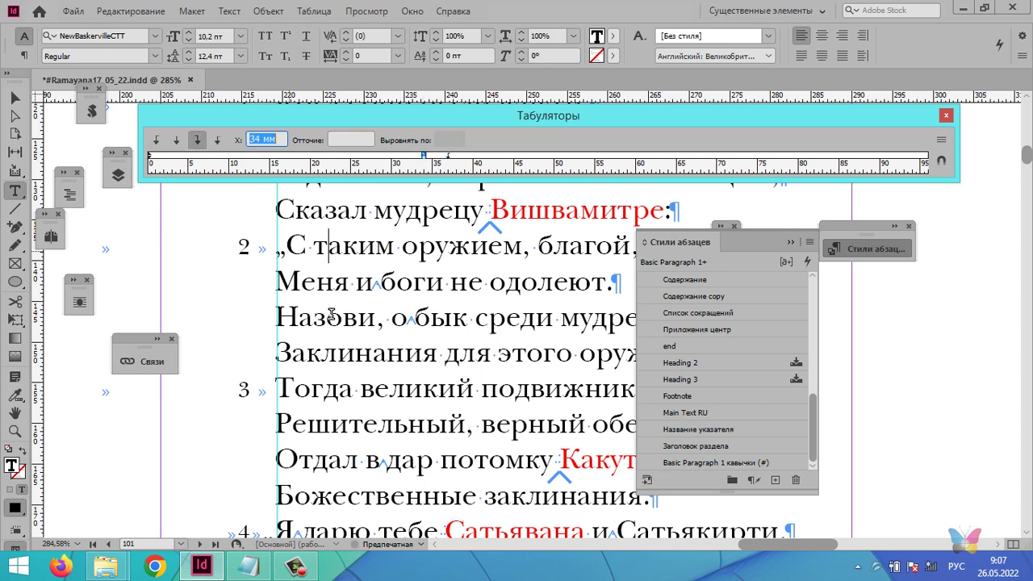
pyautogui.scroll(-3, 331, 315)
pyautogui.click(290, 428)
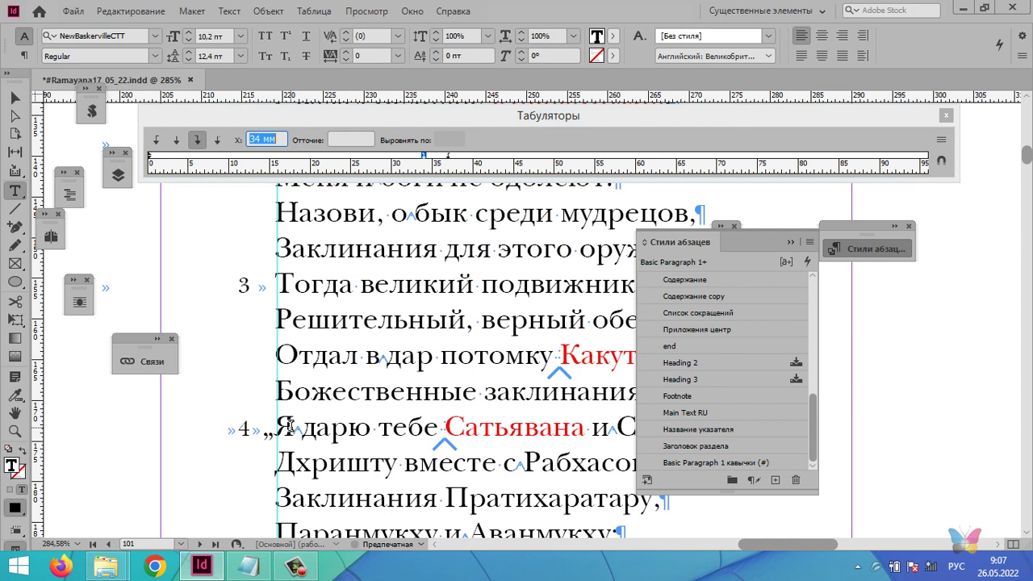
pyautogui.click(437, 156)
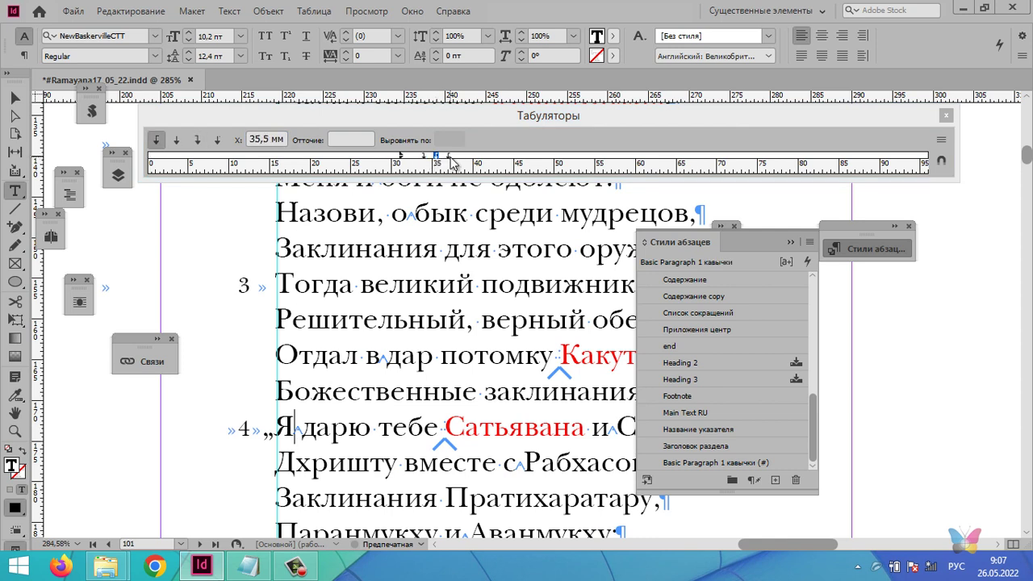
pyautogui.scroll(5, 347, 306)
pyautogui.click(298, 276)
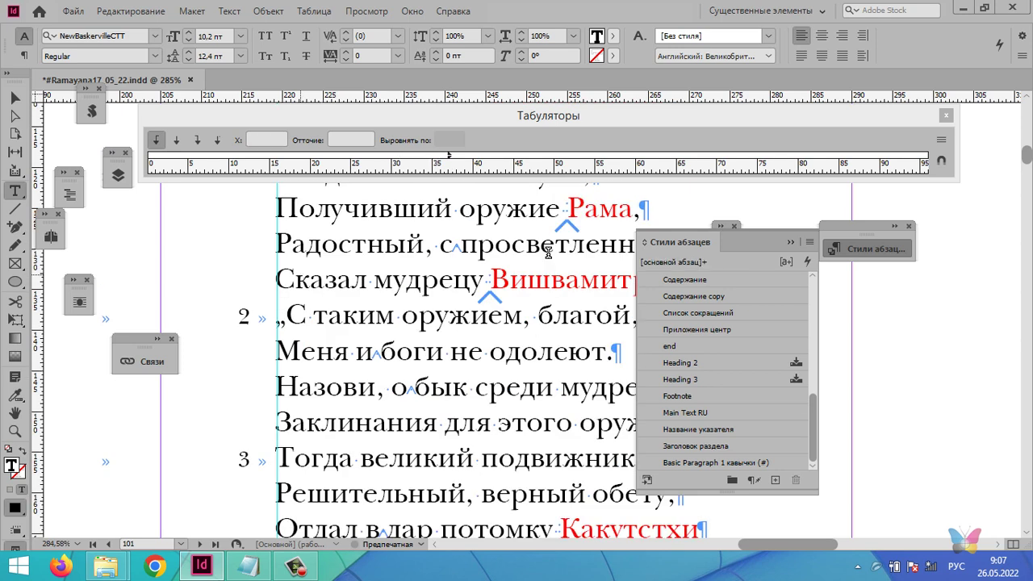
pyautogui.click(945, 116)
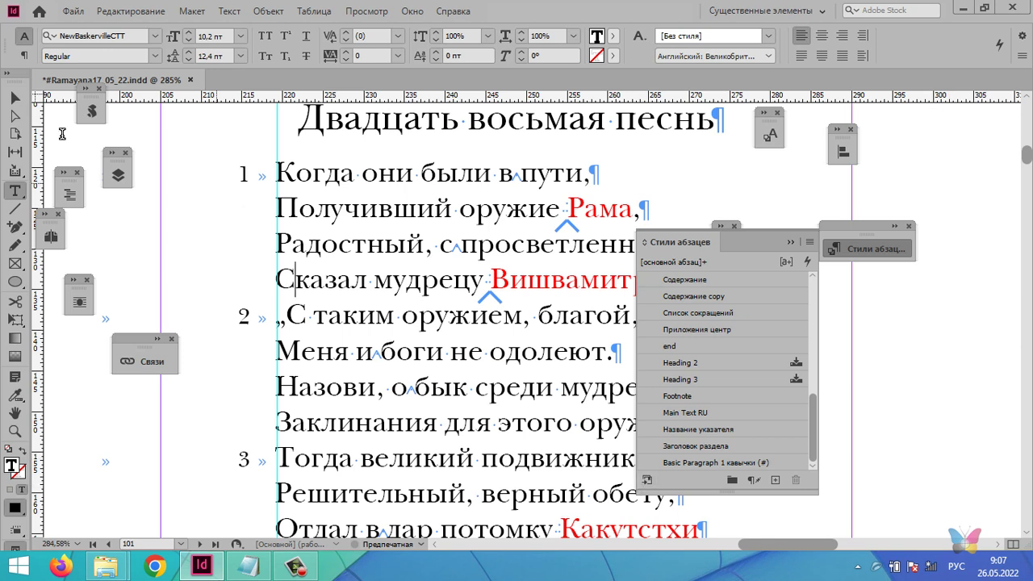
# - Try the paragraph style "Basic Paragraph 1 кавычки (#)" on the verse lines, undo it, and check the tab stops in its options
pyautogui.click(688, 461)
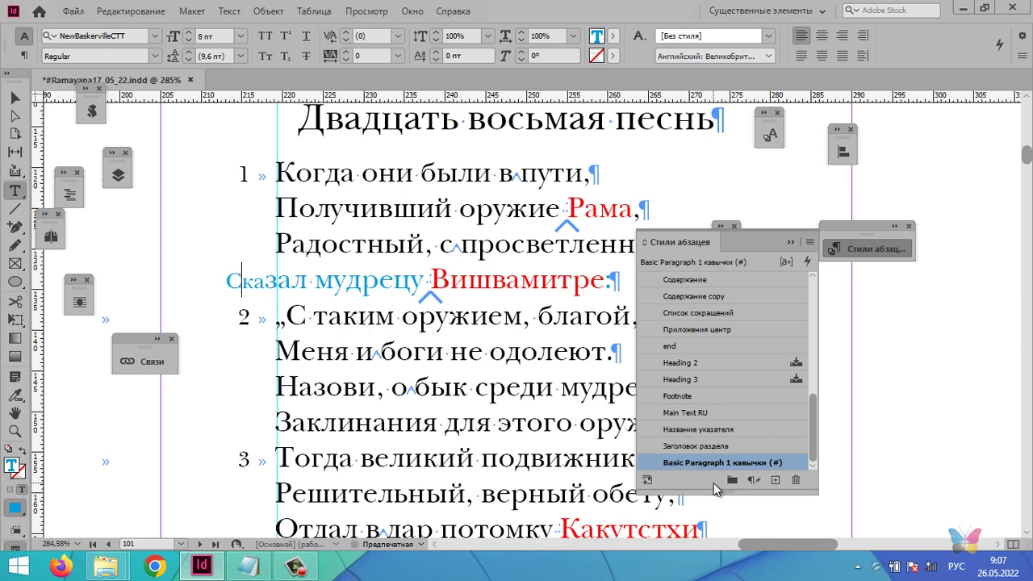
pyautogui.hotkey('ctrl', 'z')
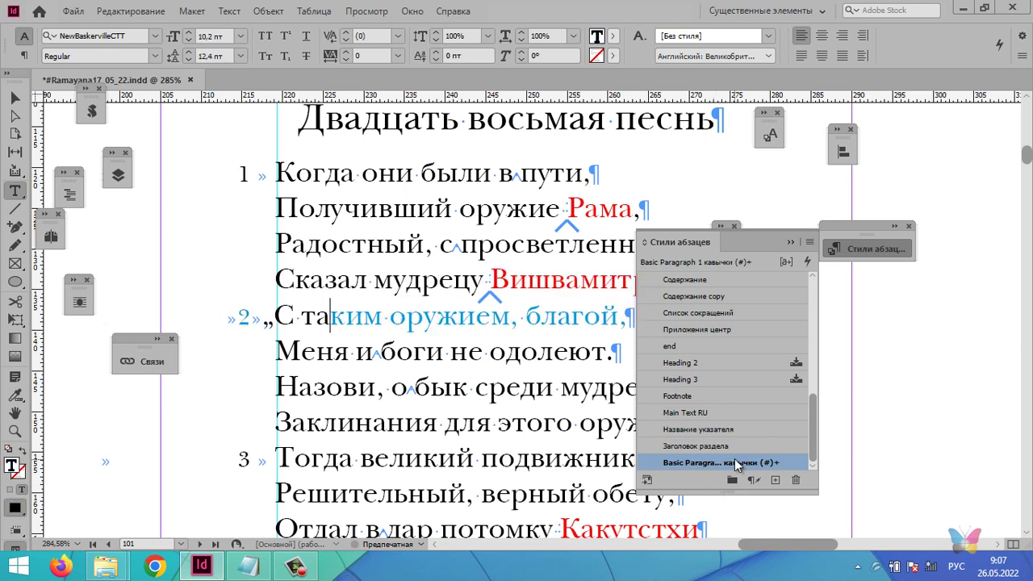
pyautogui.rightClick(736, 465)
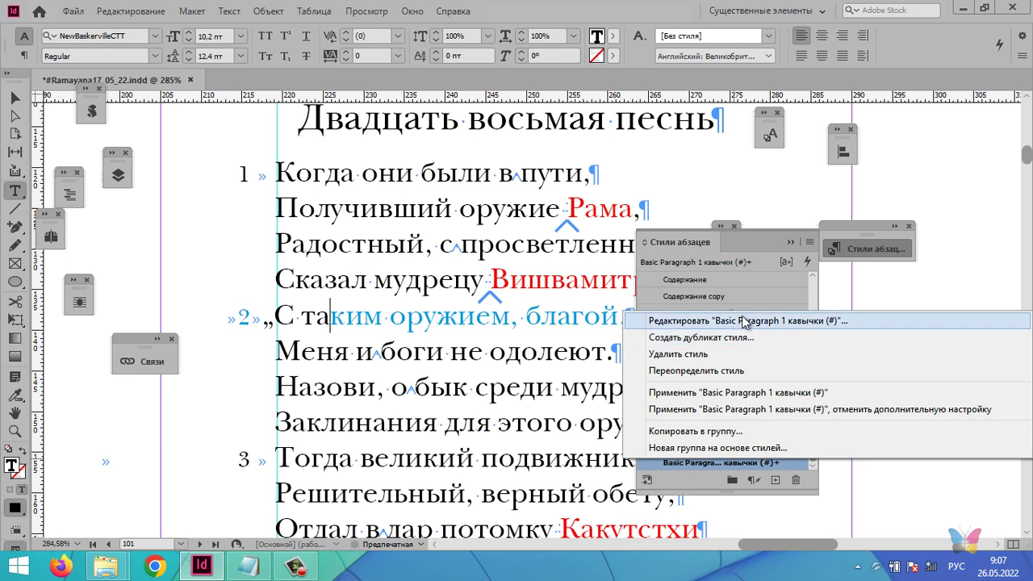
pyautogui.click(743, 320)
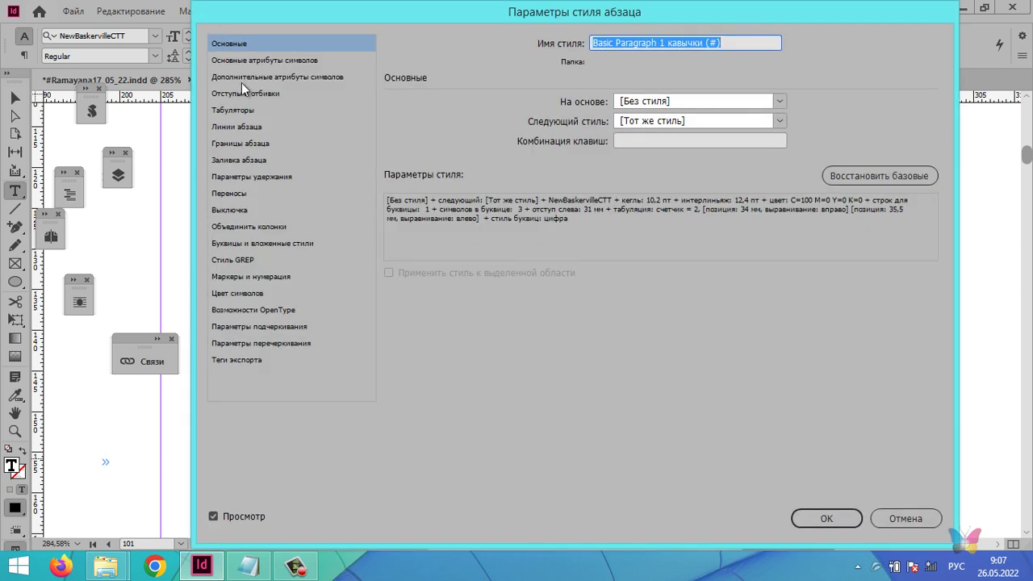
pyautogui.click(244, 110)
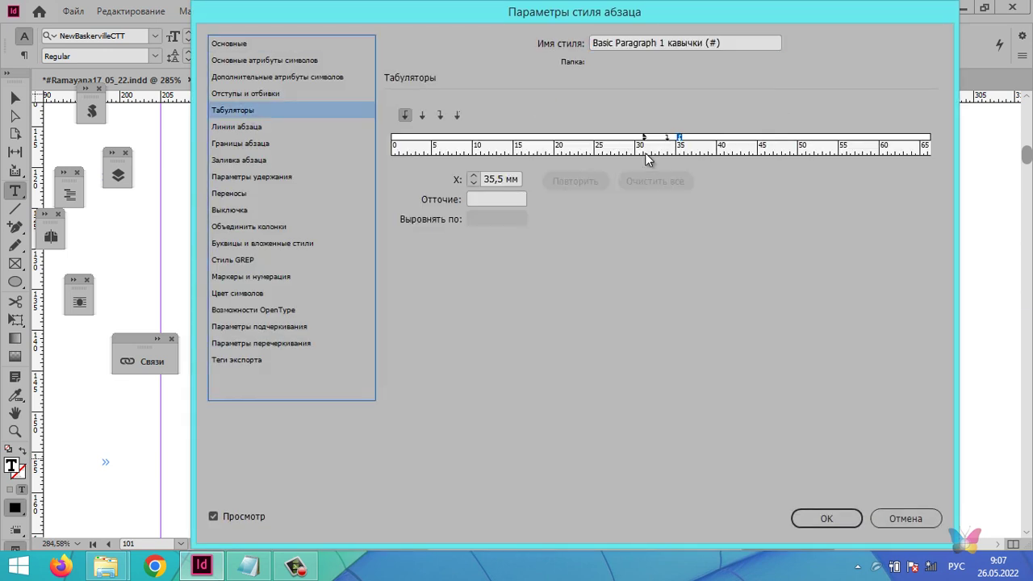
pyautogui.click(668, 138)
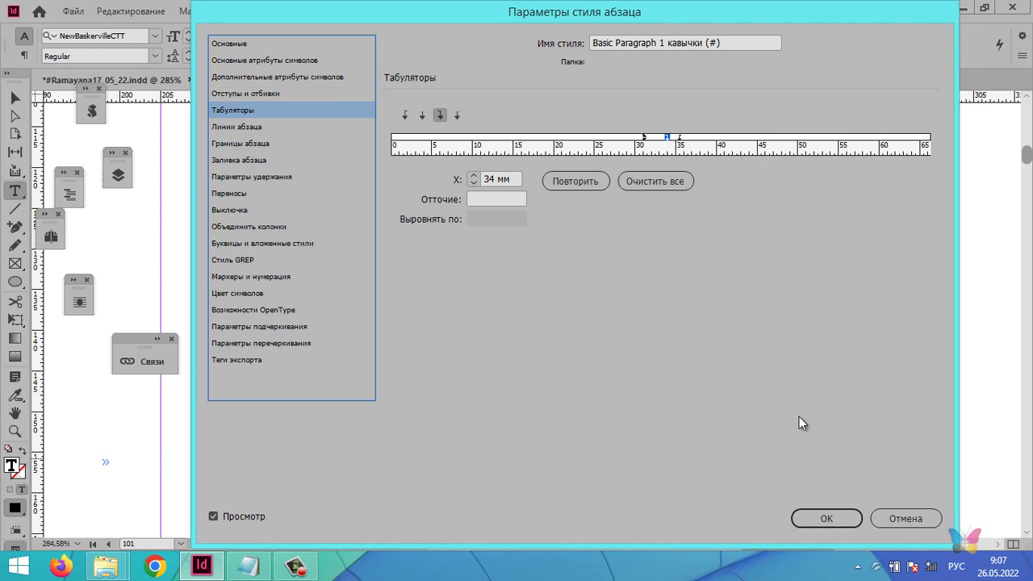
pyautogui.click(921, 522)
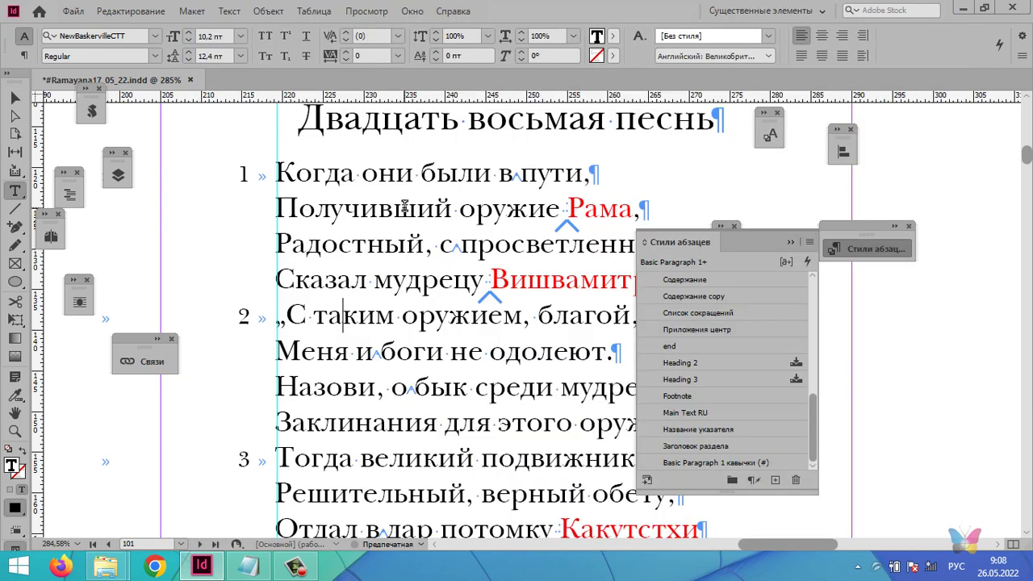
# - Select all the text and enter the GREP search expression ^\t|\d+\t" using the any-double-quotes character
pyautogui.hotkey('ctrl', 'a')
pyautogui.hotkey('ctrl', 'f')
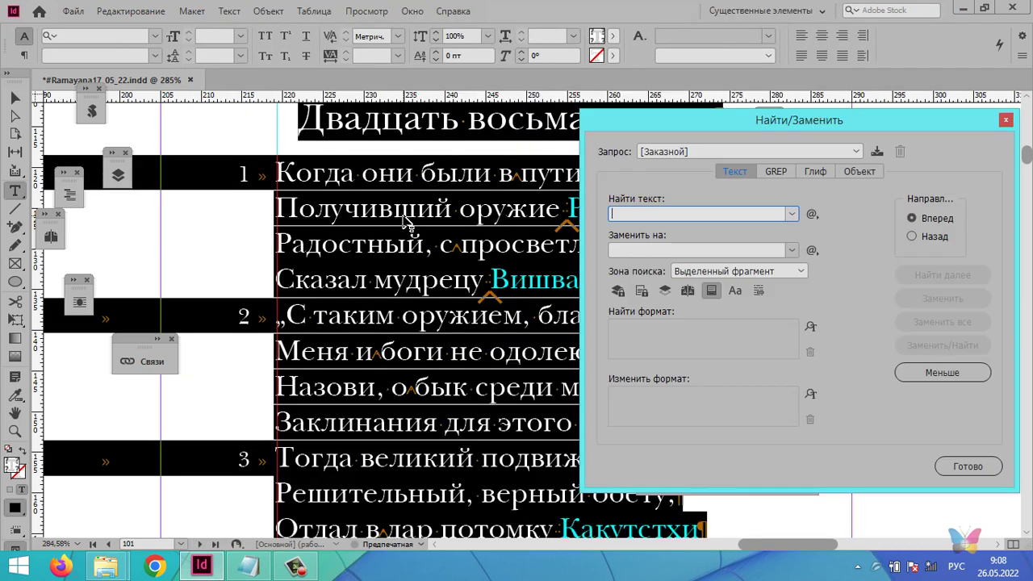
pyautogui.click(771, 171)
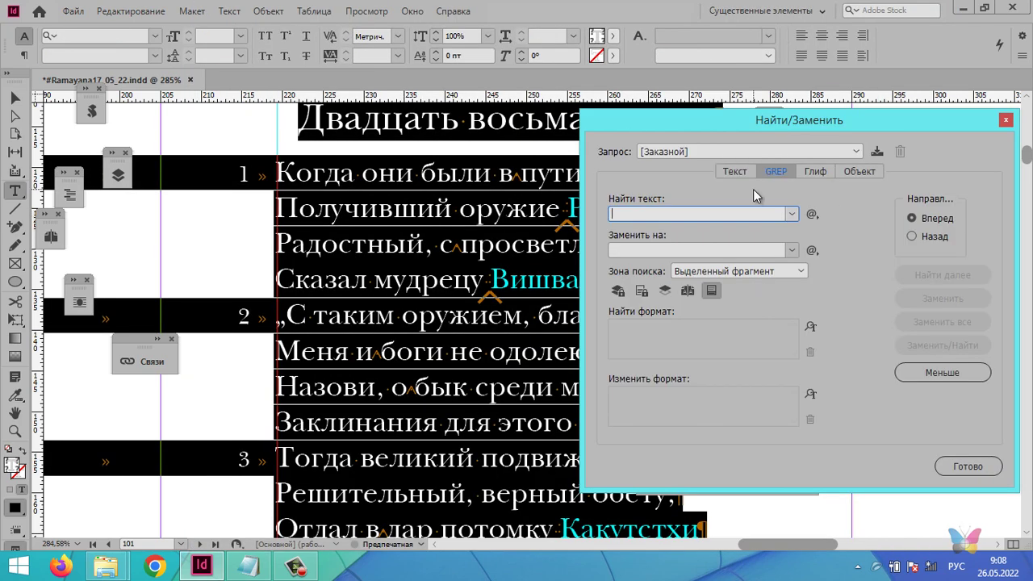
pyautogui.hotkey('alt', 'shift')
pyautogui.write('^\\t')
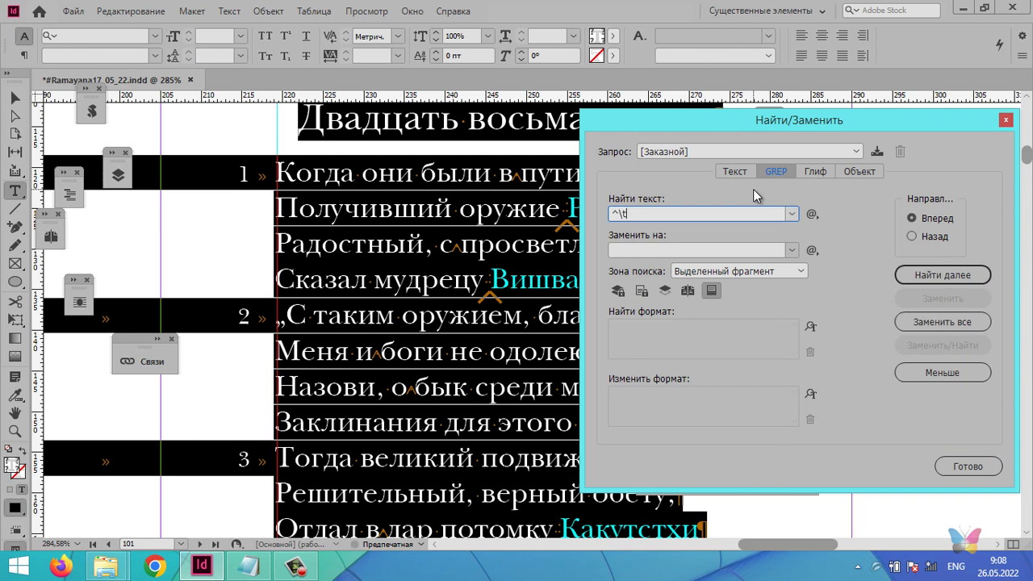
pyautogui.write('\t|\\d+\\t')
pyautogui.click(813, 216)
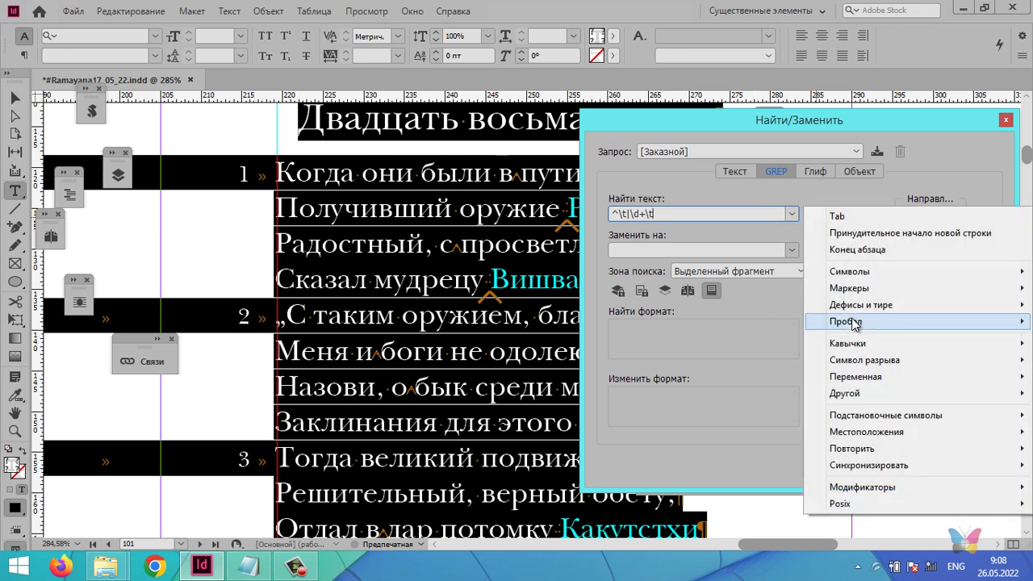
pyautogui.moveTo(857, 346)
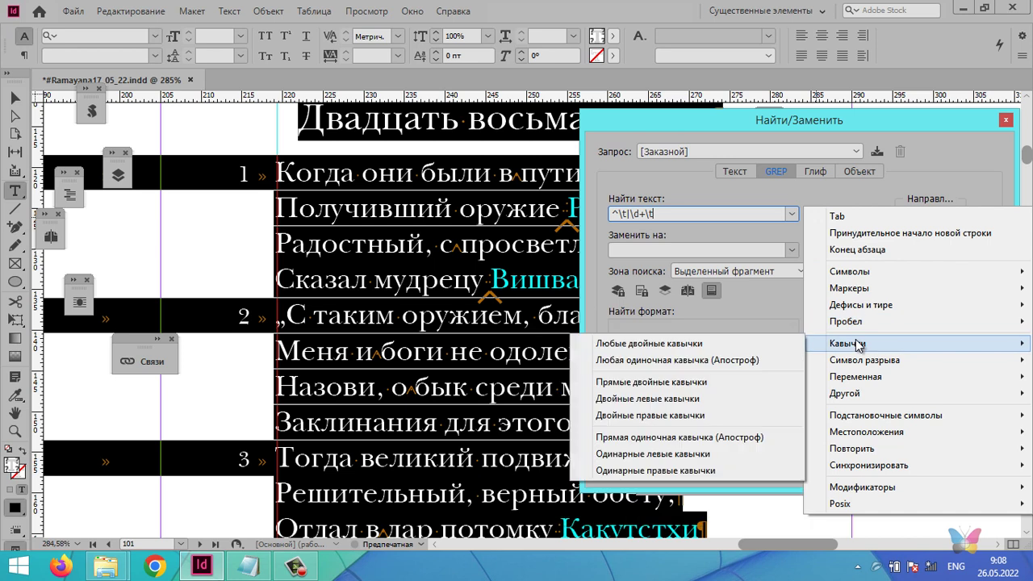
pyautogui.click(744, 345)
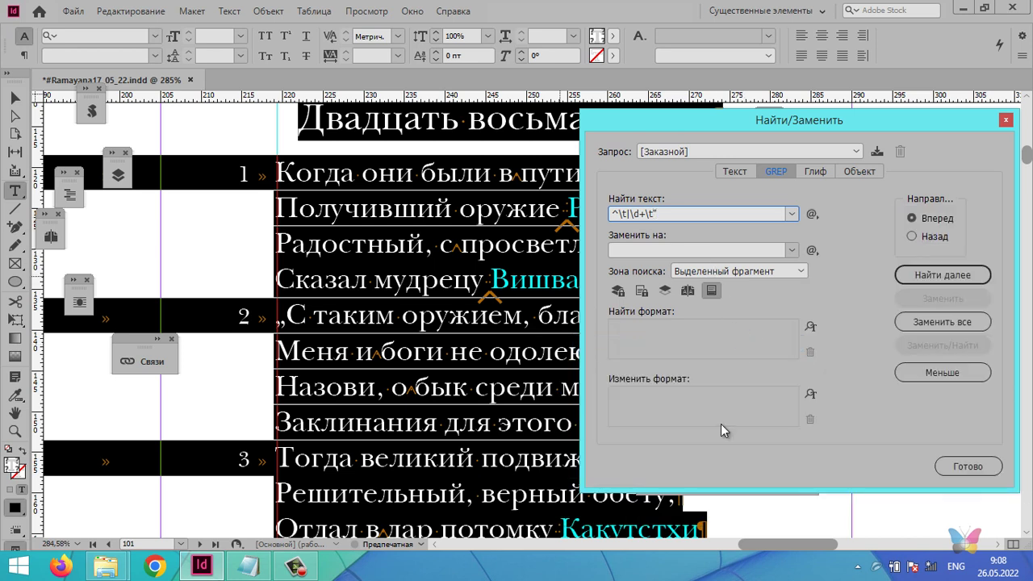
# - Set the replacement format to the paragraph style "Basic Paragraph 1 кавычки (#)"
pyautogui.click(811, 394)
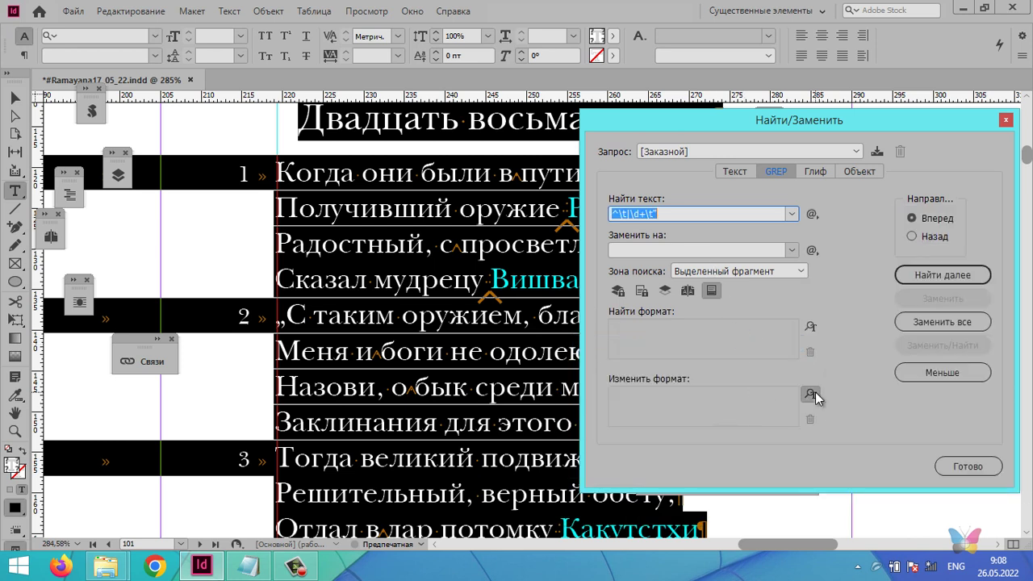
pyautogui.click(600, 207)
pyautogui.moveTo(604, 308); pyautogui.dragTo(652, 479)
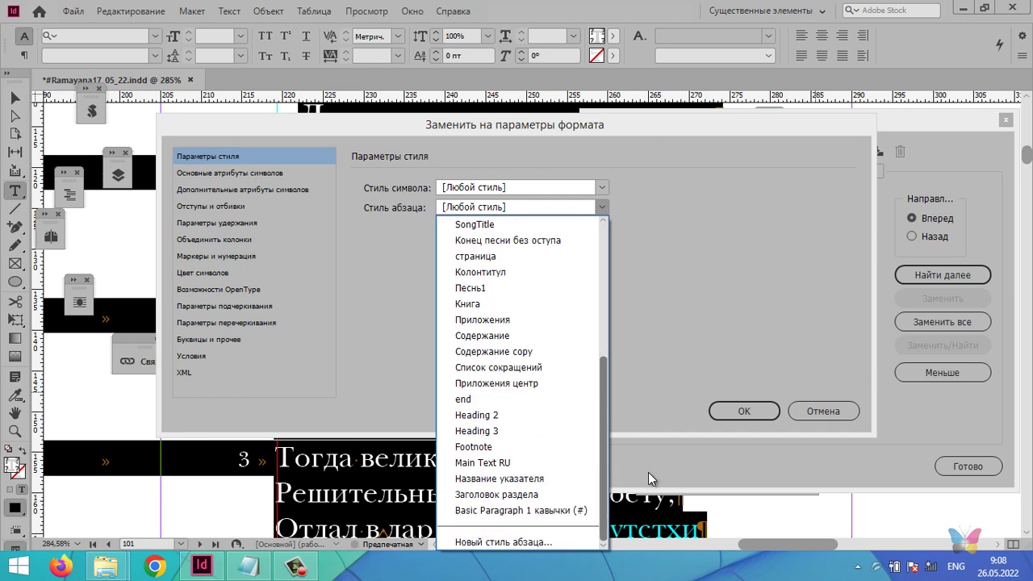
pyautogui.click(578, 510)
pyautogui.click(762, 418)
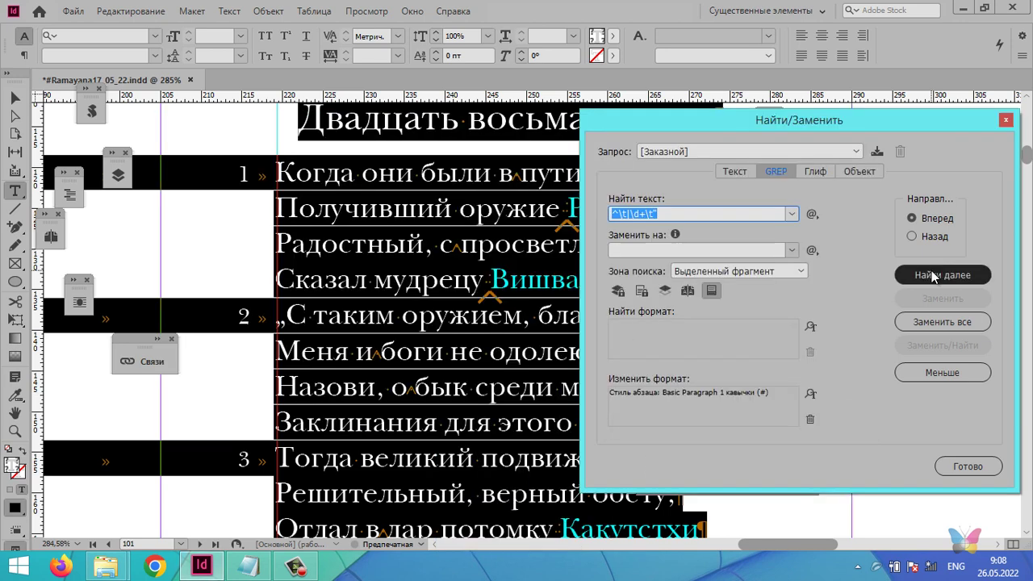
# - Run the GREP search over the selected text and move the Find/Change dialog aside to see the text
pyautogui.click(933, 276)
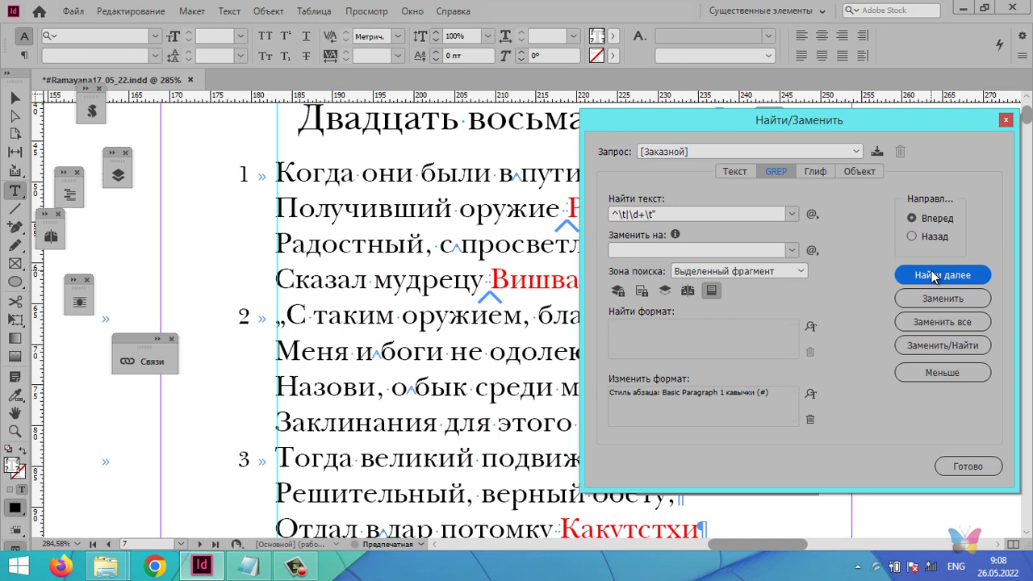
pyautogui.moveTo(812, 119); pyautogui.dragTo(844, 134)
pyautogui.click(976, 313)
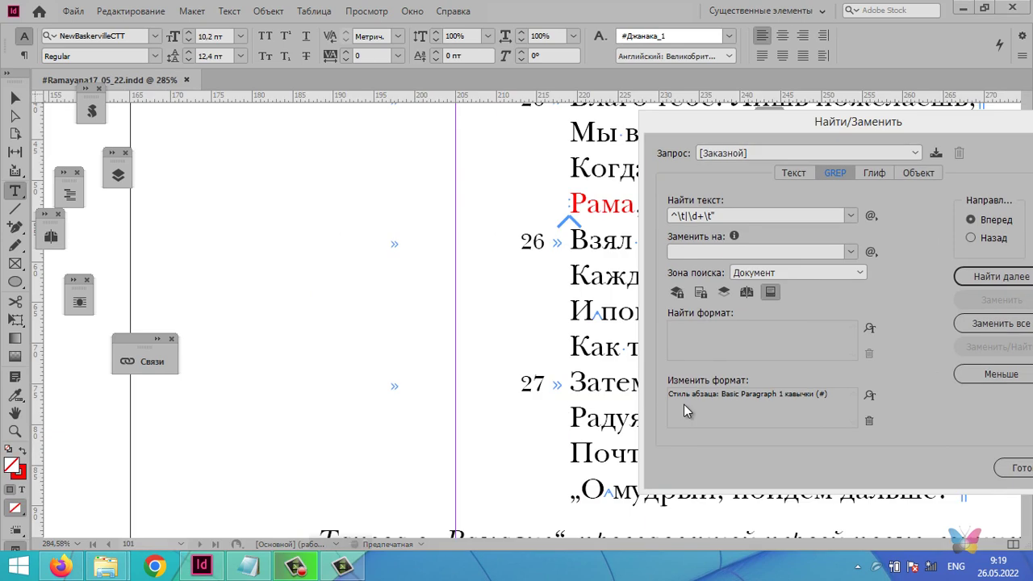
# - Correct the GREP search expression to ^\t\d+\t" by removing the vertical bar, and place the cursor in the text
pyautogui.click(705, 209)
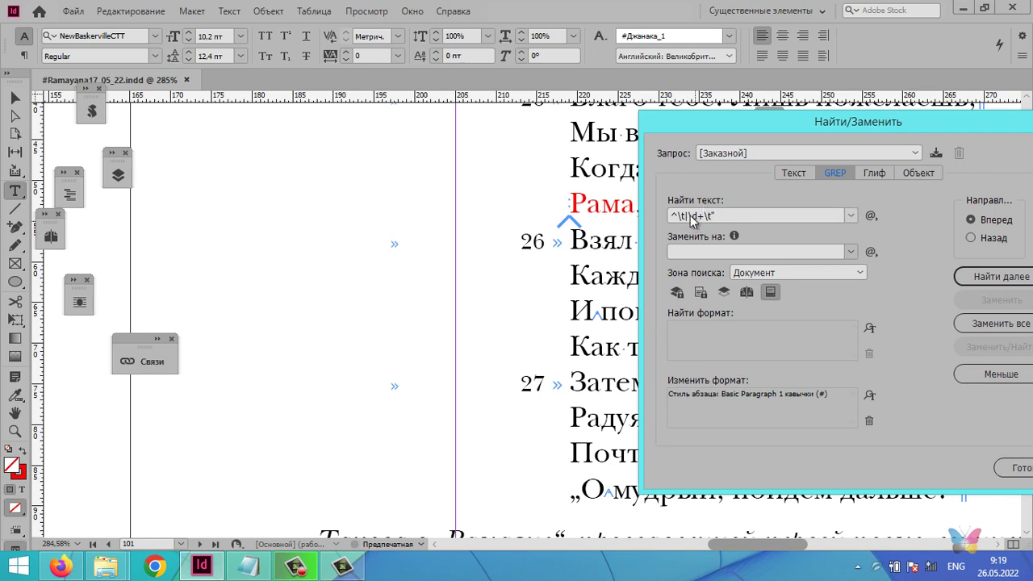
pyautogui.click(690, 215)
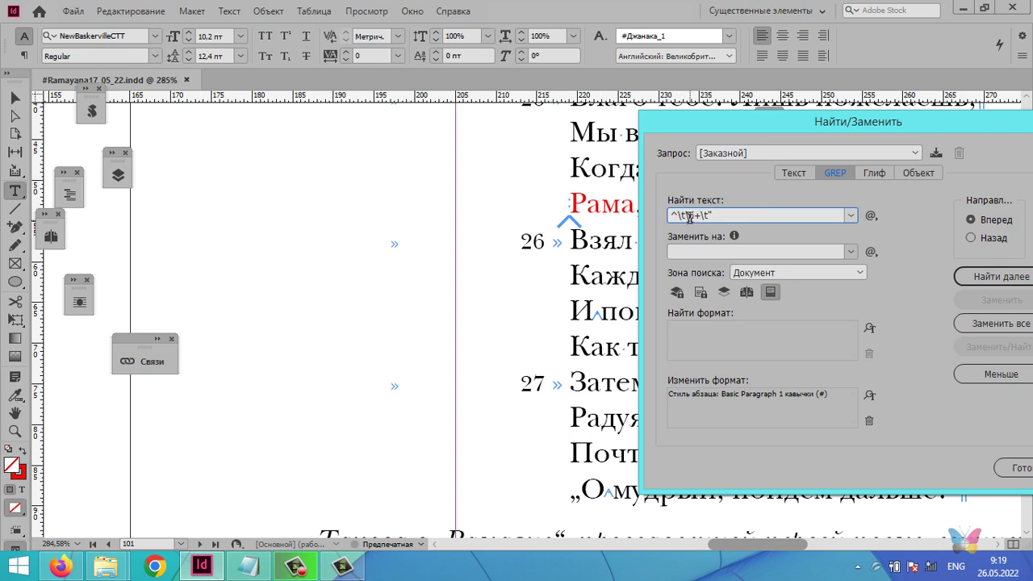
pyautogui.click(603, 276)
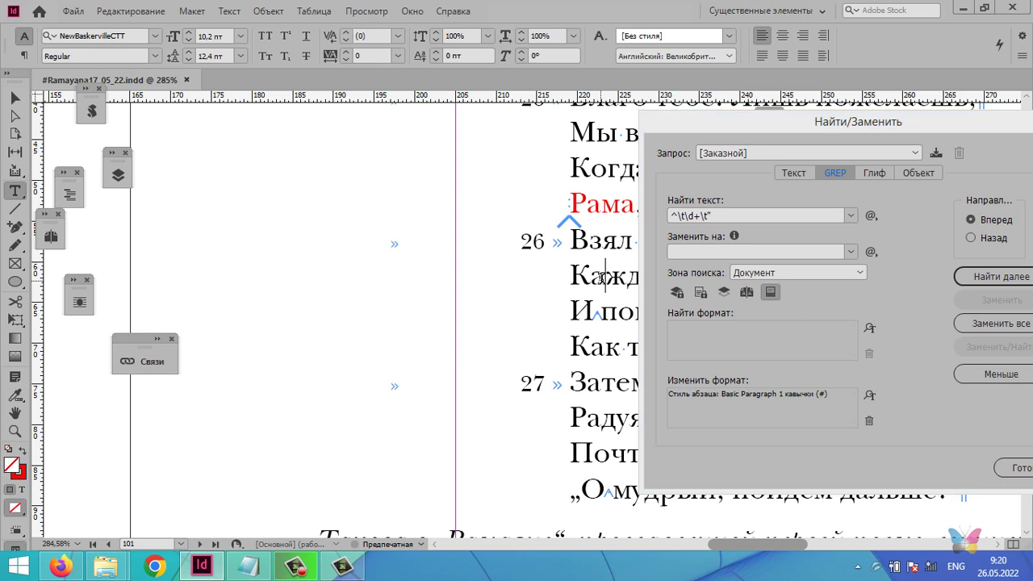
pyautogui.click(762, 299)
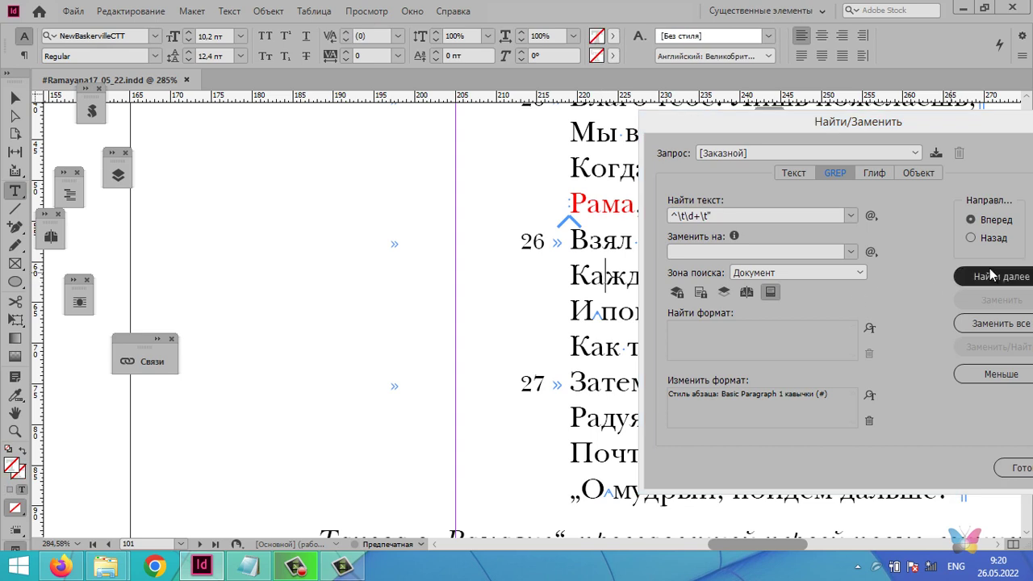
# - Find the numbered line with an opening quote at verse 2 and replace its style with "Basic Paragraph 1 кавычки (#)"
pyautogui.click(1009, 277)
pyautogui.click(1010, 278)
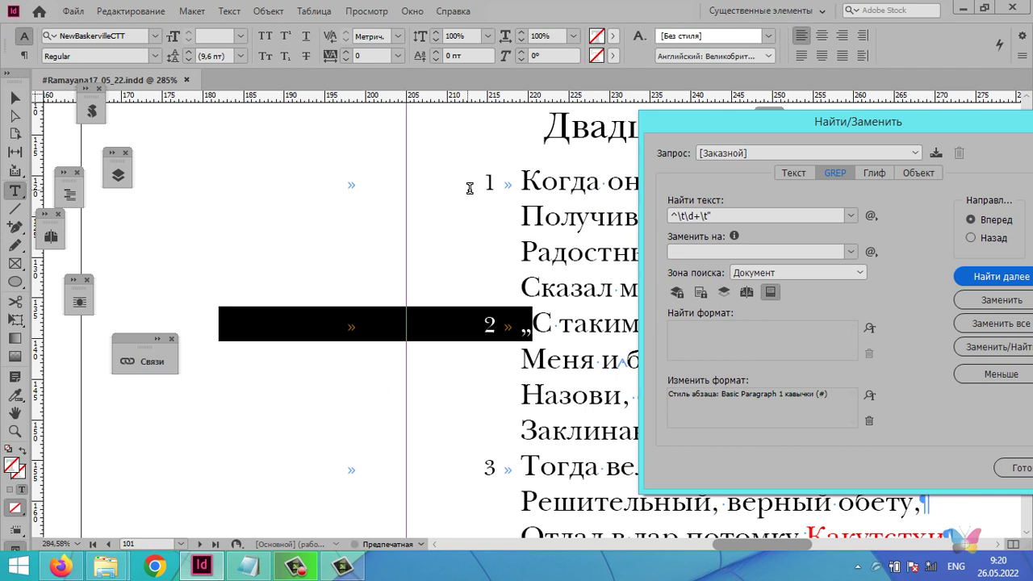
pyautogui.keyDown('shift'); pyautogui.click(526, 337); pyautogui.keyUp('shift')
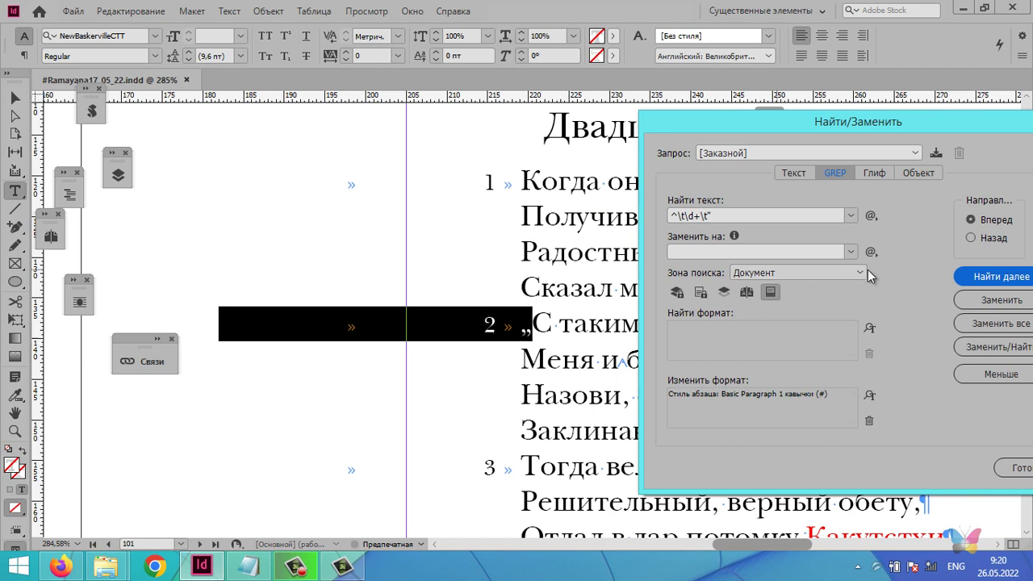
pyautogui.click(998, 300)
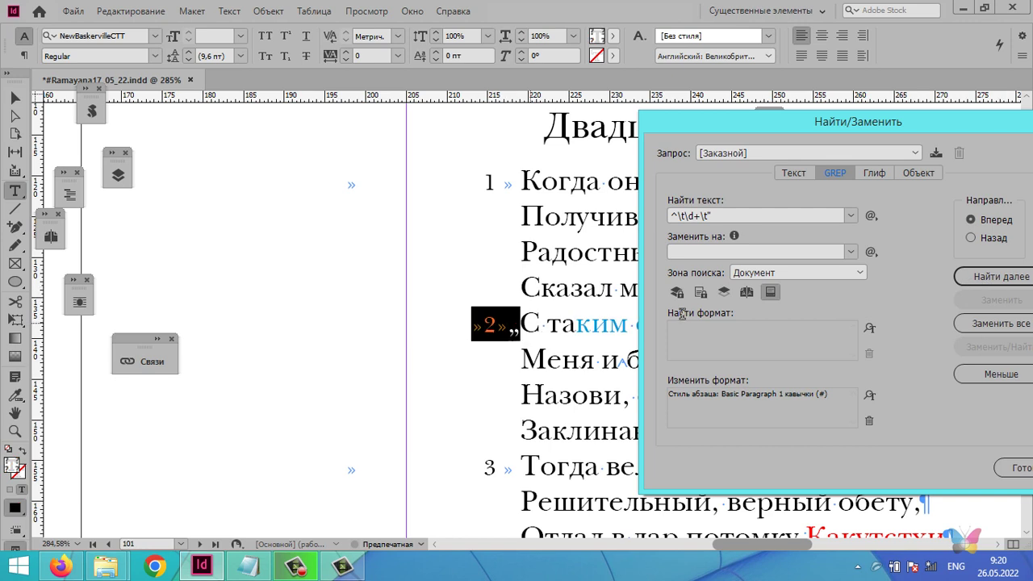
# - Replace the style of the match at verse 4 and of all remaining matches in the document
pyautogui.click(1005, 278)
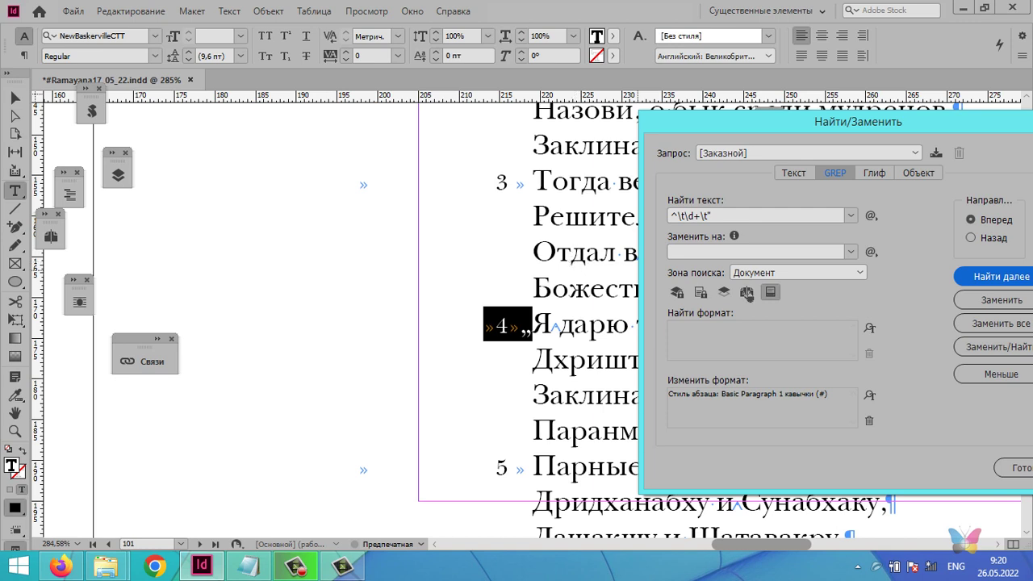
pyautogui.click(1000, 300)
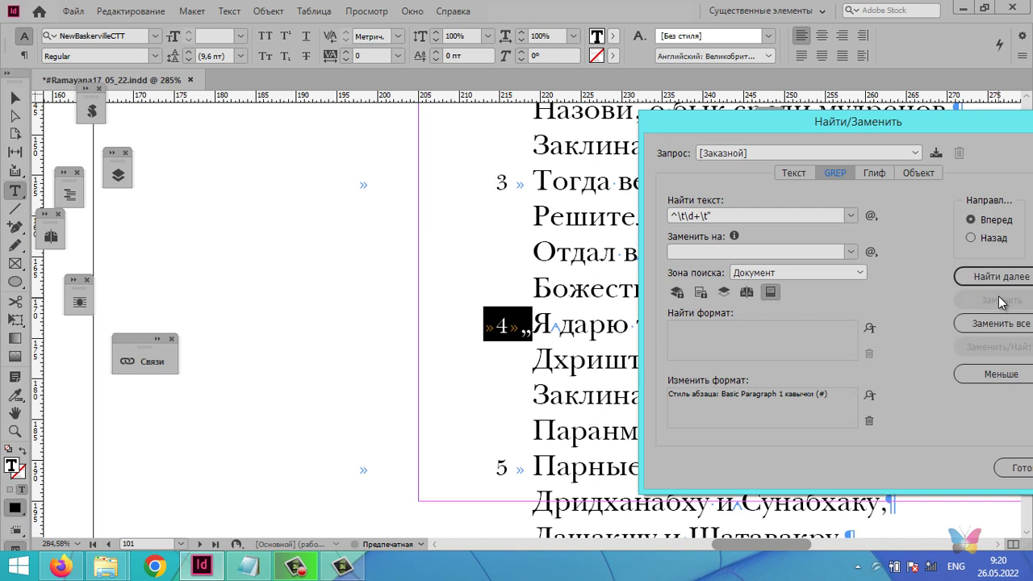
pyautogui.click(561, 327)
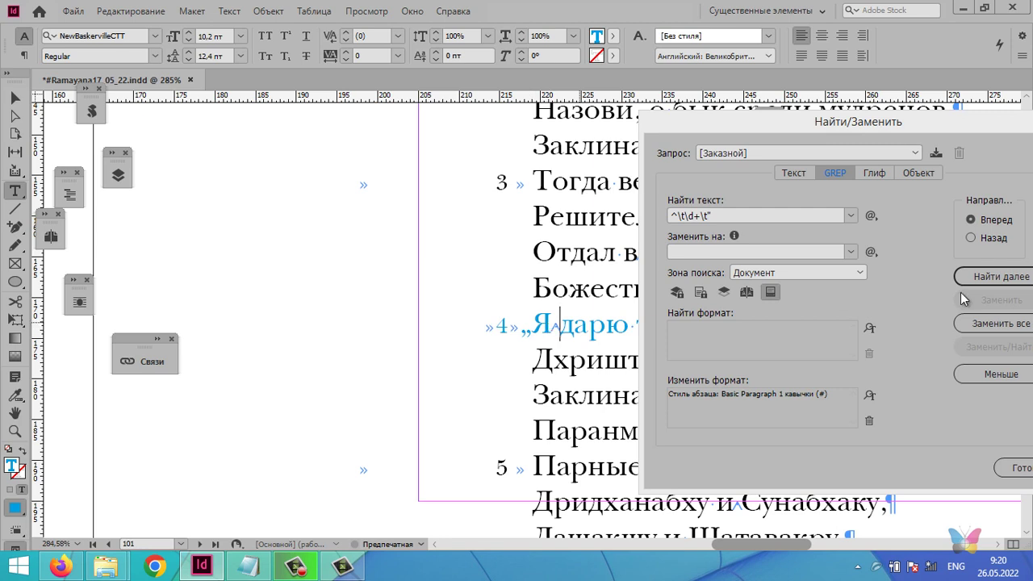
pyautogui.click(1006, 322)
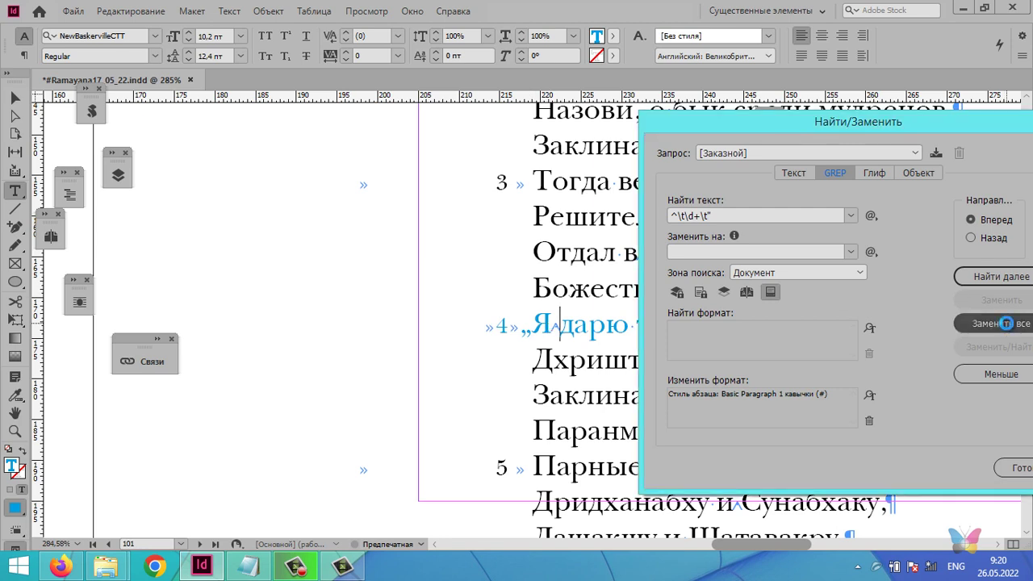
# - Close the replacement message and check the restyled numbered lines with opening quotes on the following pages
pyautogui.click(574, 303)
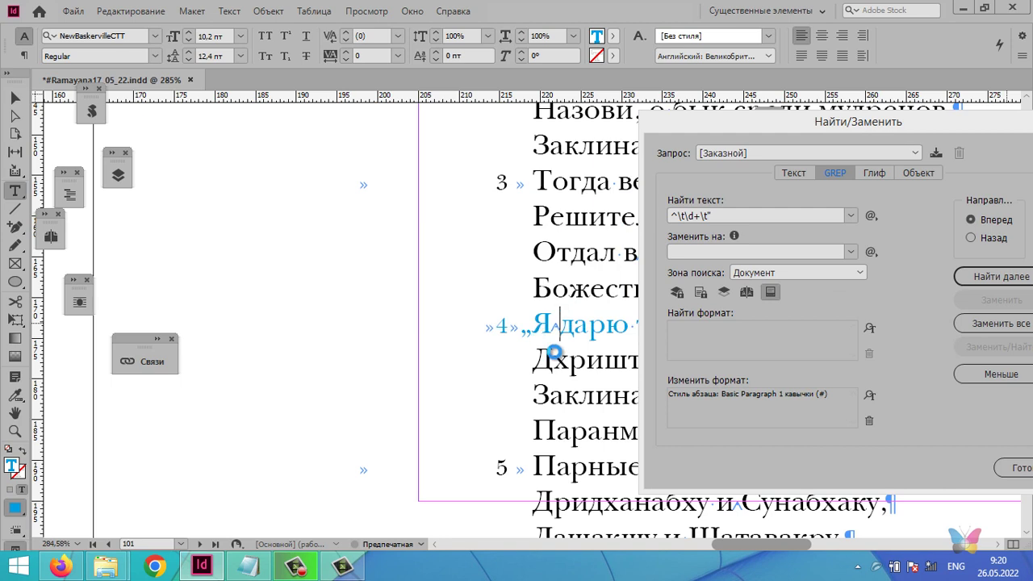
pyautogui.scroll(-15, 553, 351)
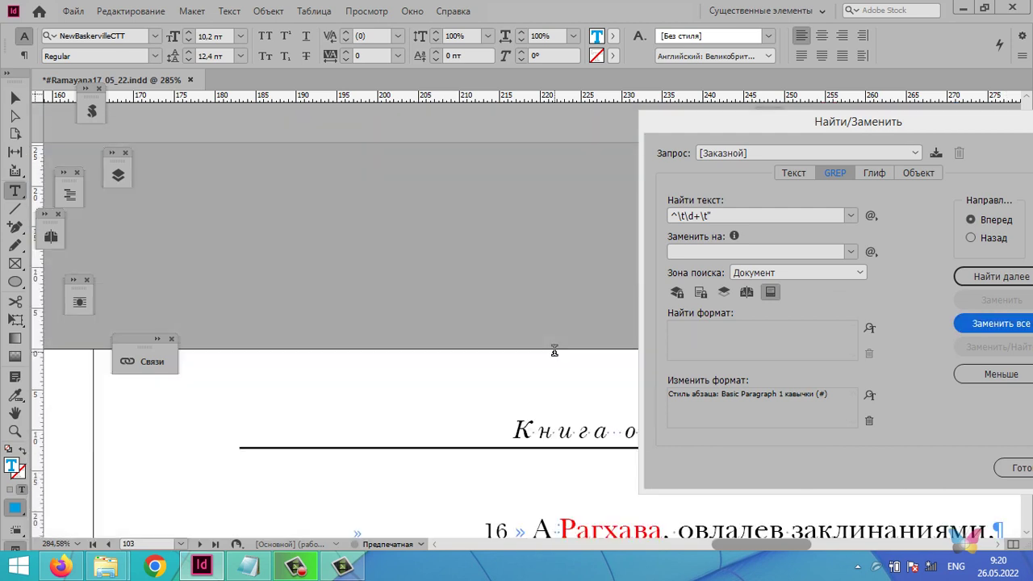
pyautogui.scroll(-10, 554, 350)
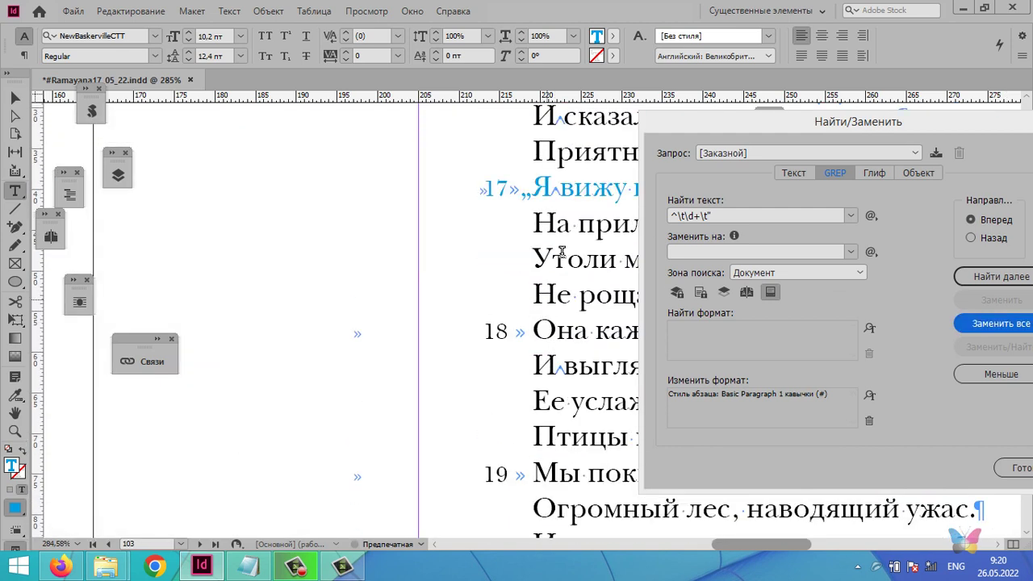
pyautogui.scroll(-1, 570, 219)
pyautogui.scroll(-15, 570, 219)
pyautogui.scroll(-10, 571, 219)
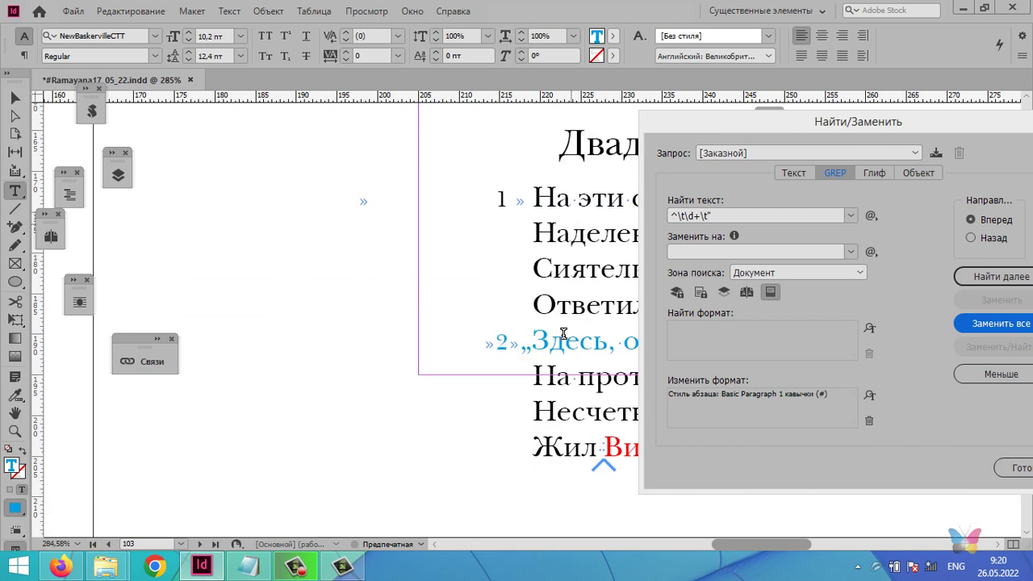
pyautogui.scroll(-2, 564, 331)
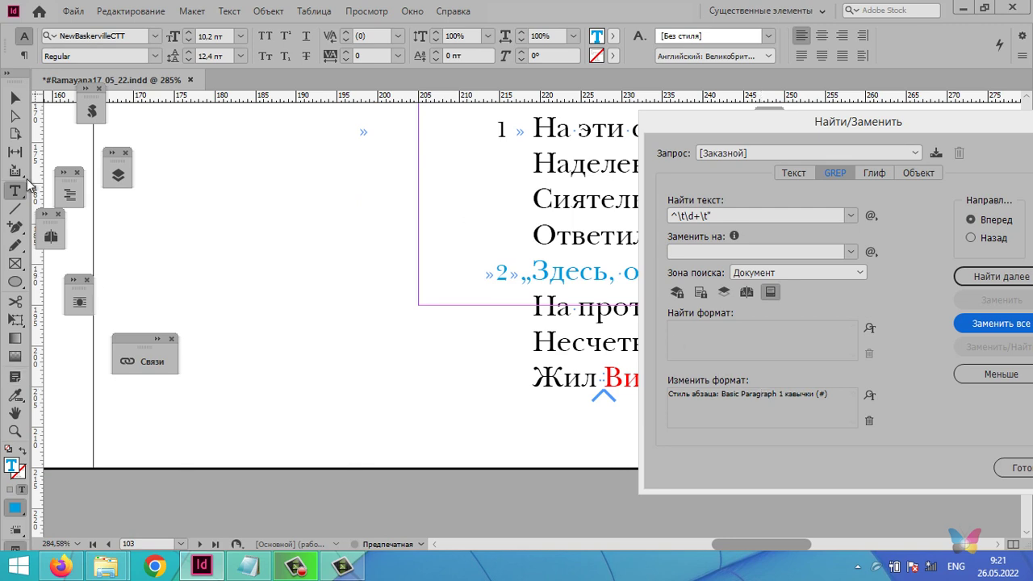
# - Open the document's index and expand the term "Сита-1" to examine its page references
pyautogui.click(70, 194)
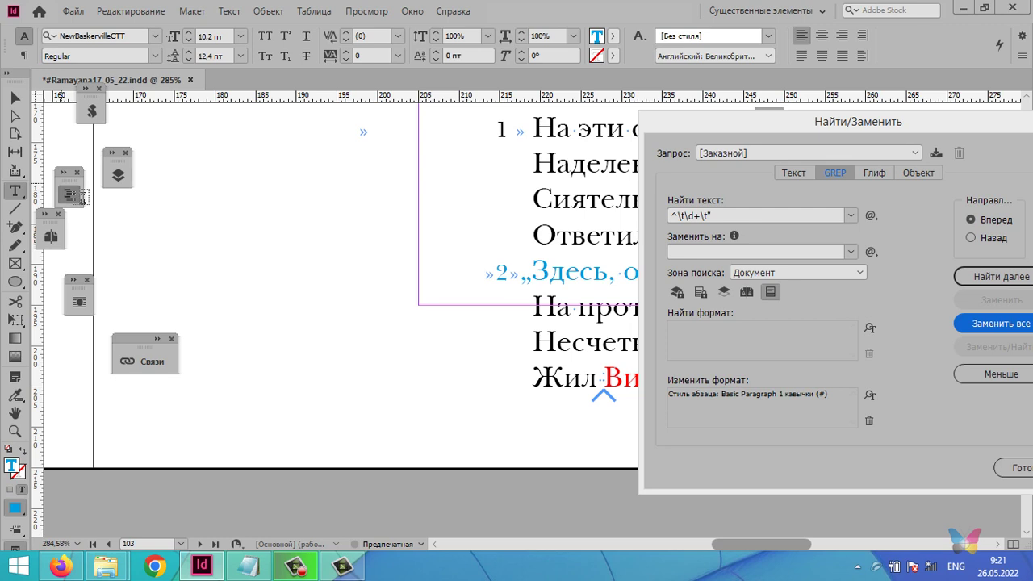
pyautogui.click(91, 165)
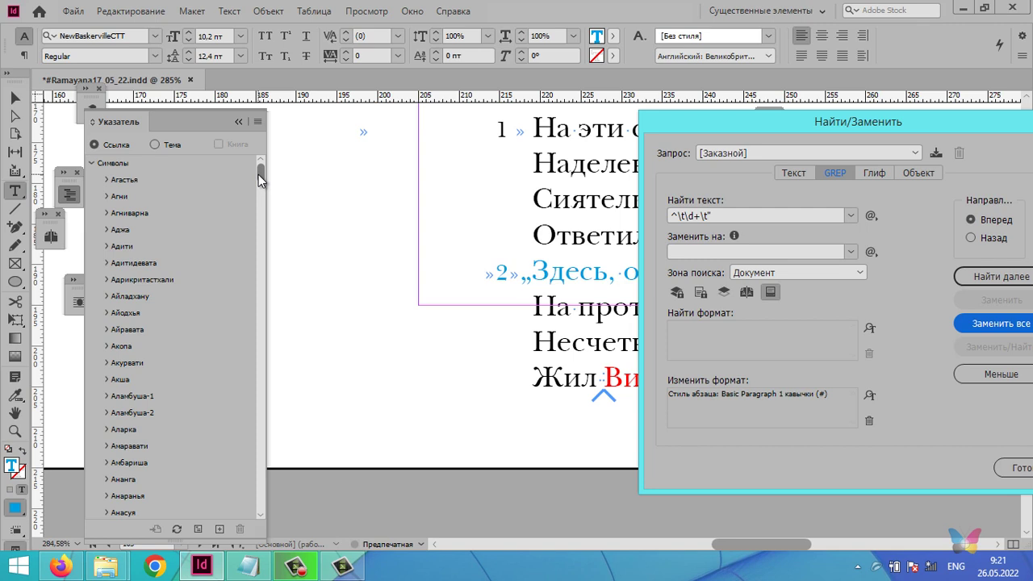
pyautogui.moveTo(258, 176); pyautogui.dragTo(318, 430)
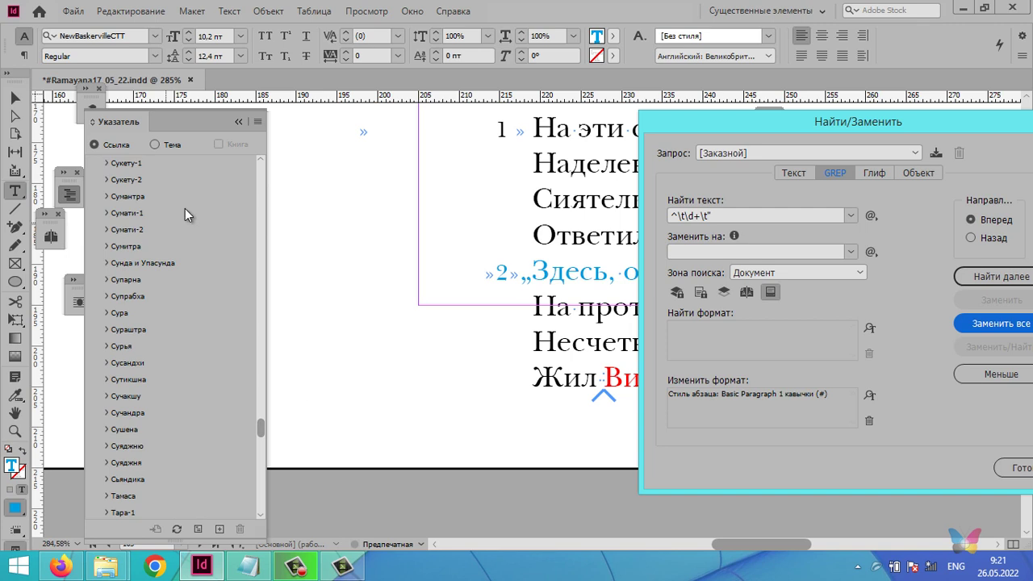
pyautogui.scroll(2, 246, 239)
pyautogui.scroll(5, 246, 239)
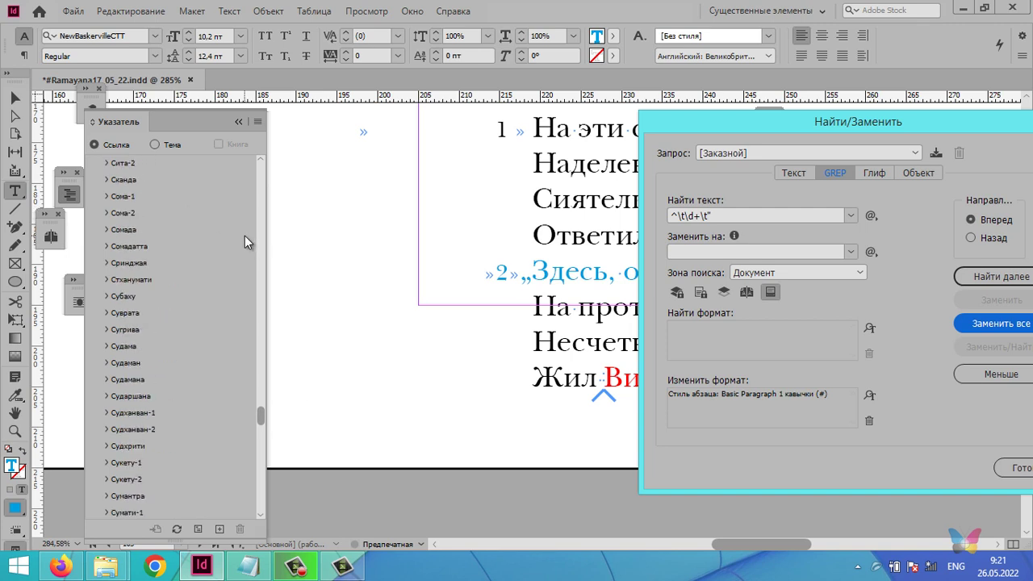
pyautogui.scroll(2, 244, 242)
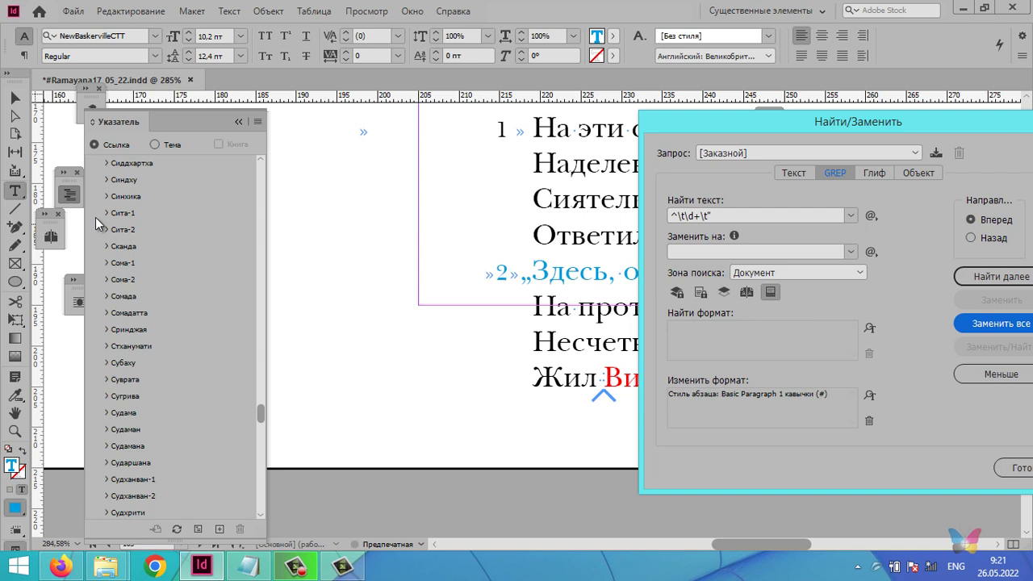
pyautogui.click(105, 213)
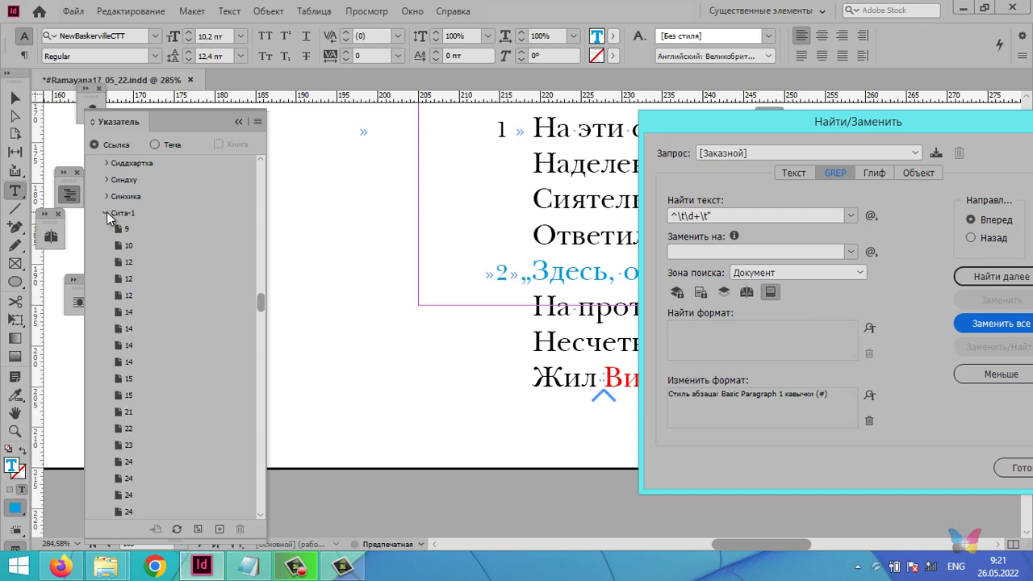
# - Expand the subentry "Майтхили" at the end of the "Сита-1" references, then collapse the index list
pyautogui.moveTo(263, 300); pyautogui.dragTo(277, 413)
pyautogui.moveTo(260, 425); pyautogui.dragTo(281, 447)
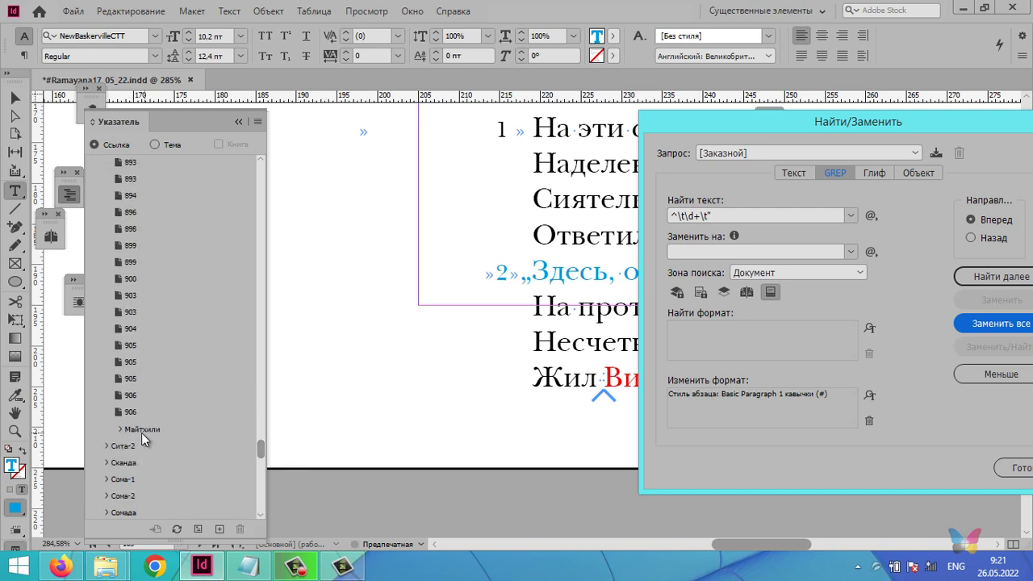
pyautogui.click(119, 430)
pyautogui.click(239, 122)
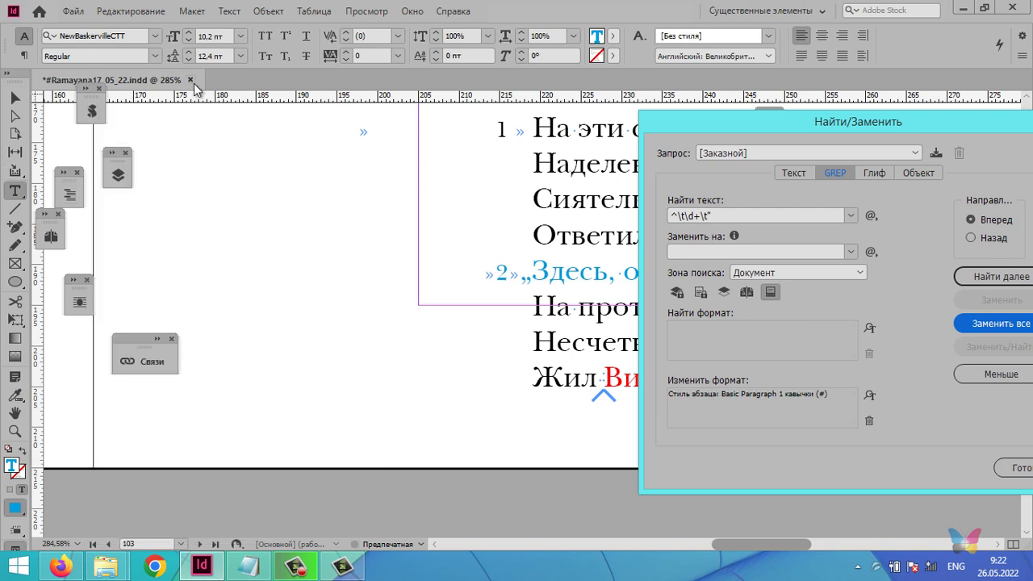
# - Close #Ramayana17_05_22.indd without saving and look through the subject index in ##Ramayana_Index[OK].indd
pyautogui.click(192, 80)
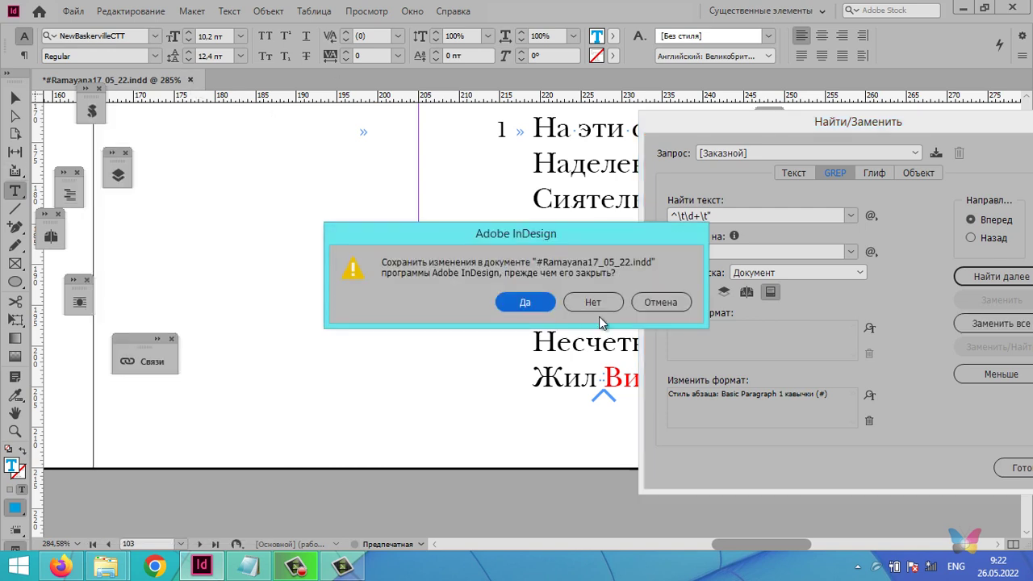
pyautogui.click(573, 302)
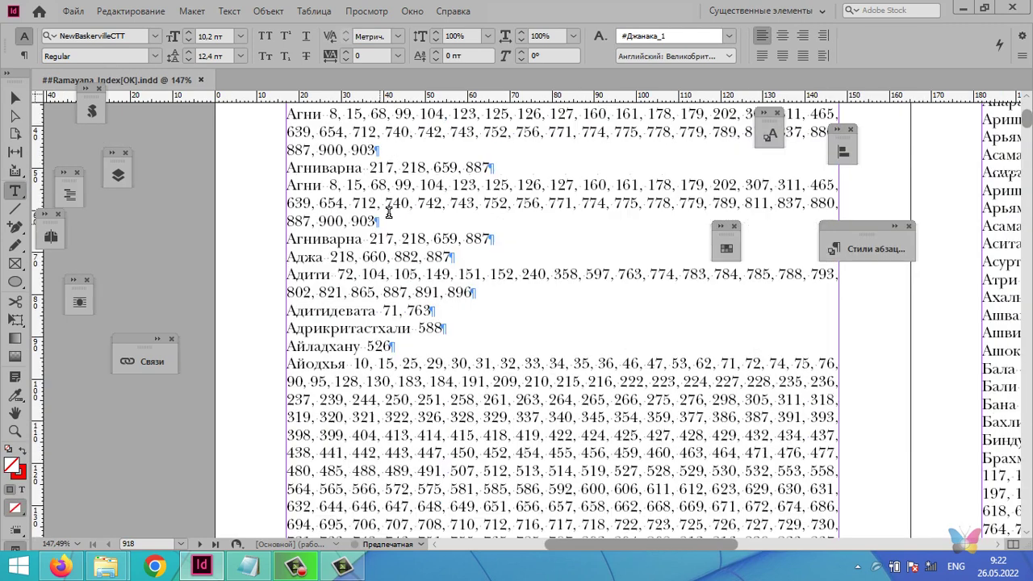
pyautogui.scroll(-2, 388, 213)
pyautogui.scroll(-2, 388, 212)
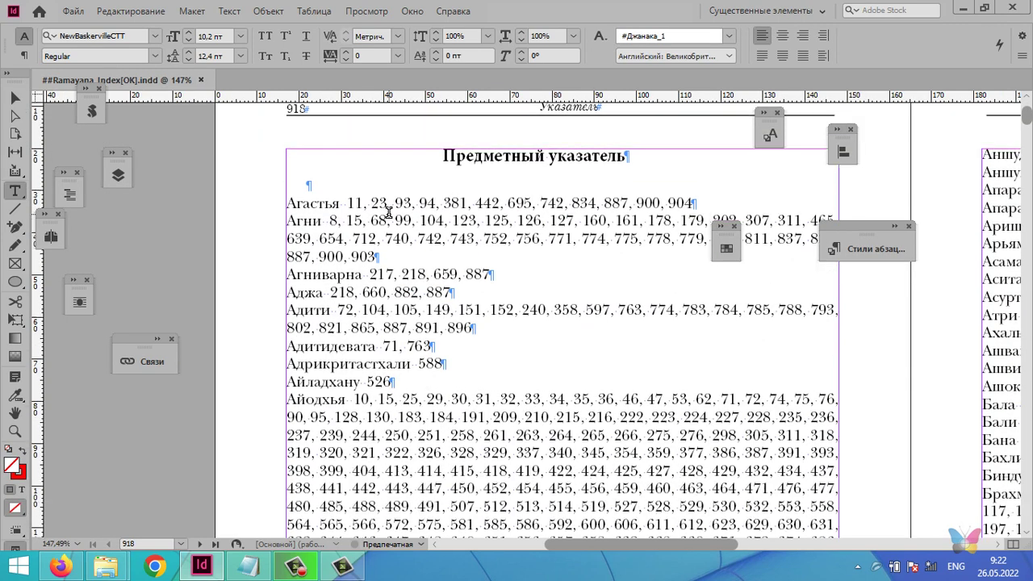
pyautogui.scroll(-5, 388, 212)
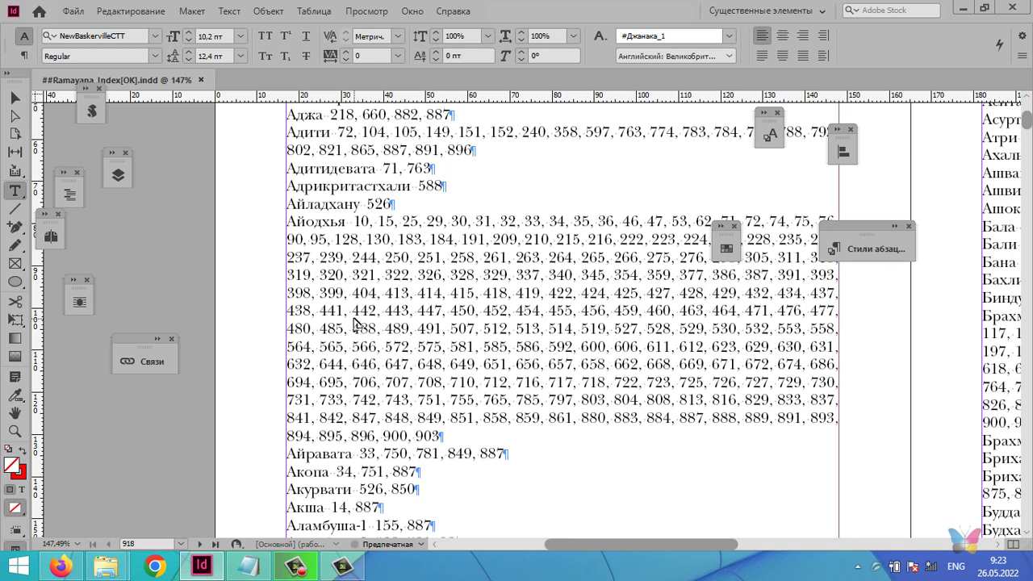
# - Select all of the subject index text and run the script ProcNumberLine#2022[v.8].jsx on it
pyautogui.press('Escape')
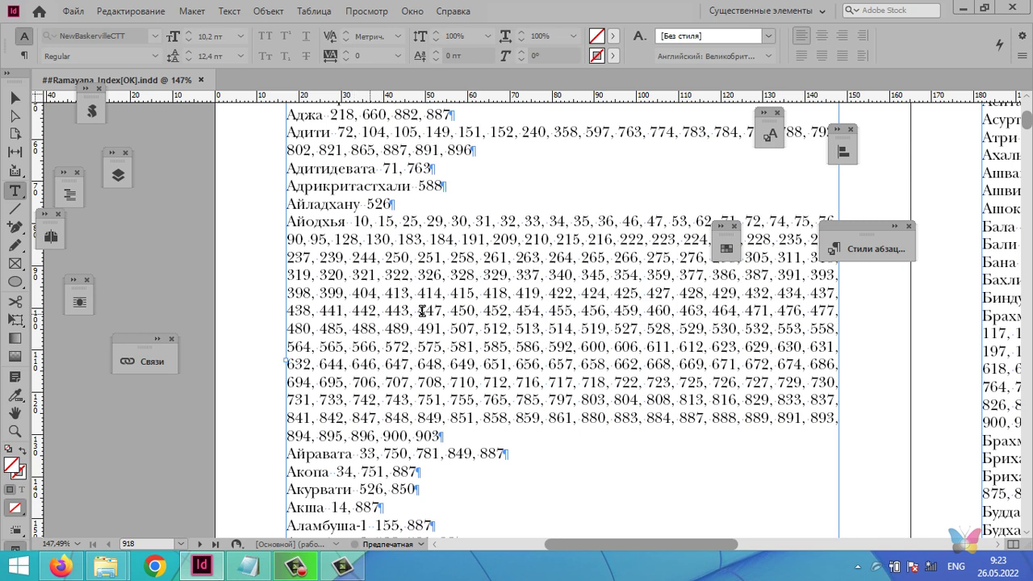
pyautogui.click(426, 310)
pyautogui.hotkey('ctrl', 'a')
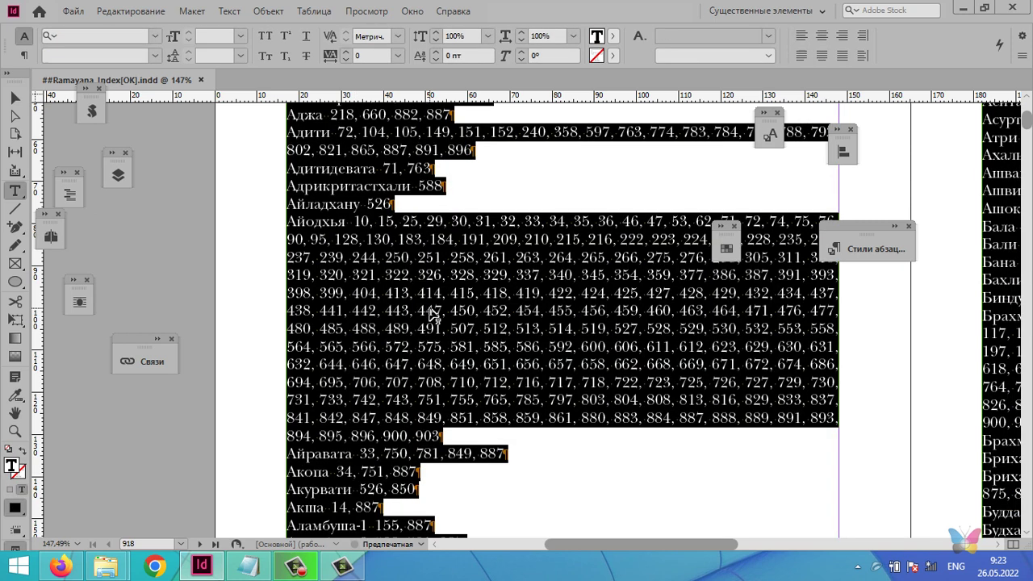
pyautogui.click(92, 113)
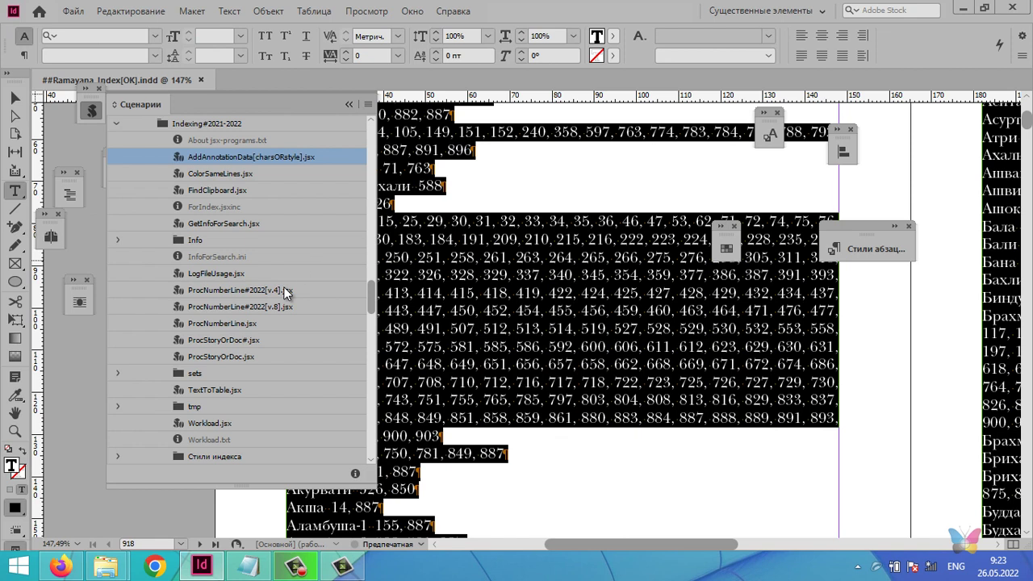
pyautogui.doubleClick(258, 310)
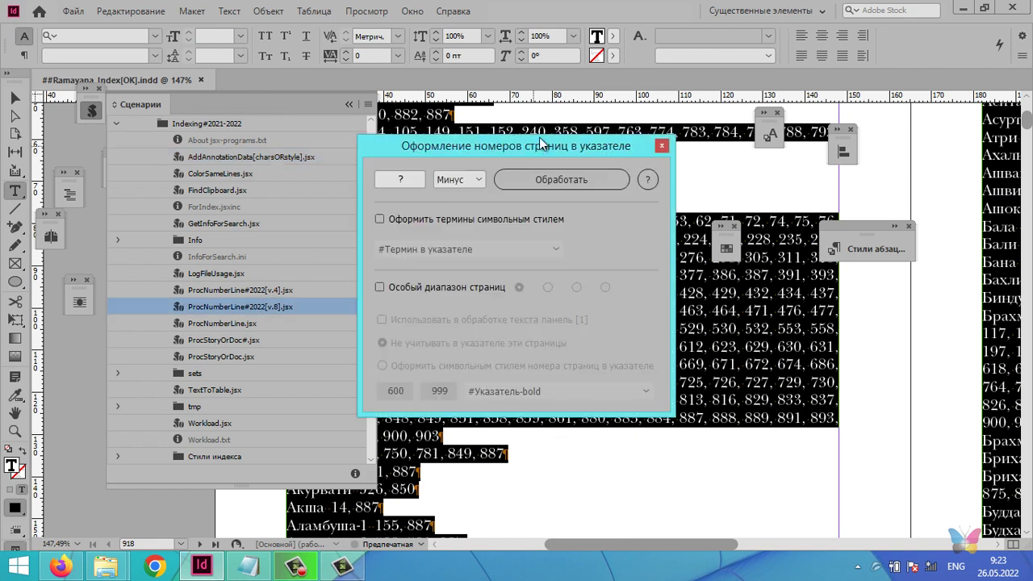
# - Enable formatting of the index terms with the character style "#Термин в указателе" and clear the view of the text
pyautogui.moveTo(542, 143); pyautogui.dragTo(726, 179)
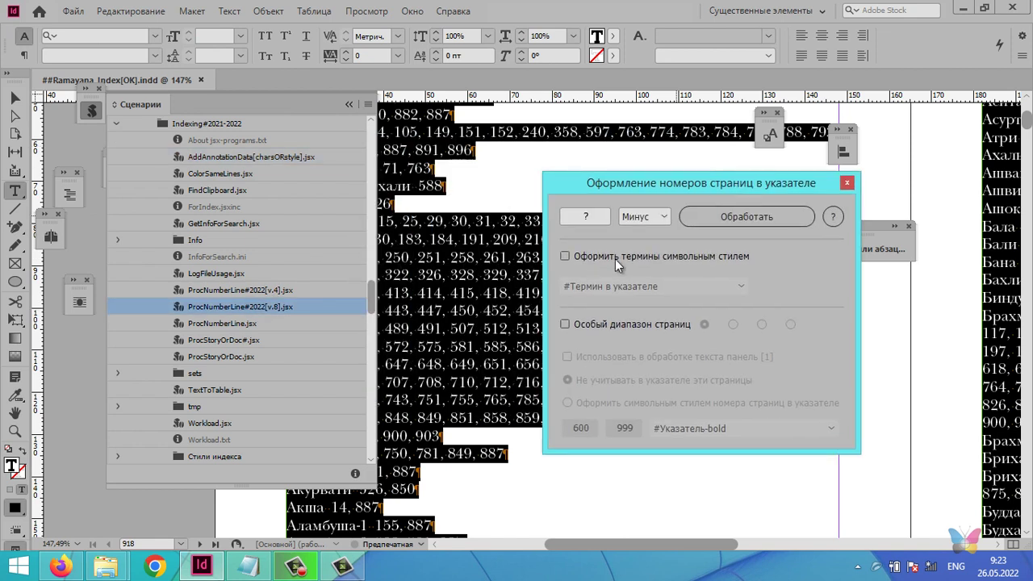
pyautogui.click(564, 258)
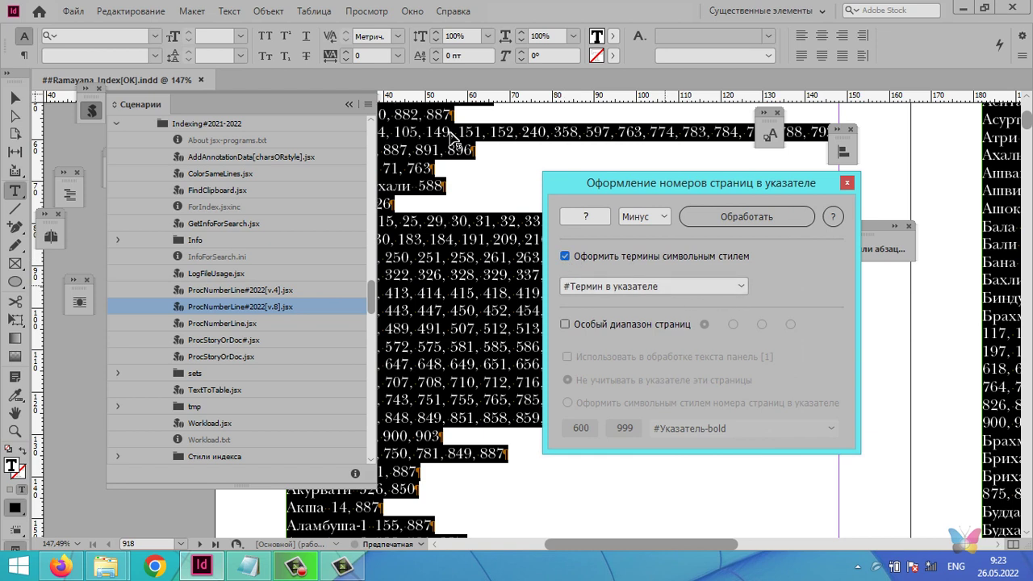
pyautogui.click(363, 119)
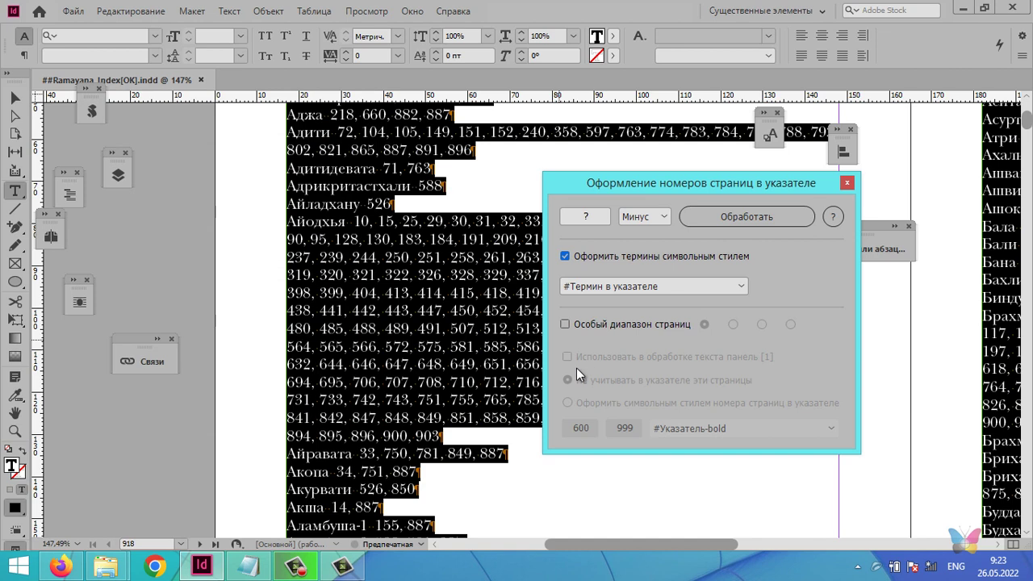
# - Include special page range 1 in the processing with page numbers formatted in the character style "#Указатель-bold", and show range 3
pyautogui.click(565, 325)
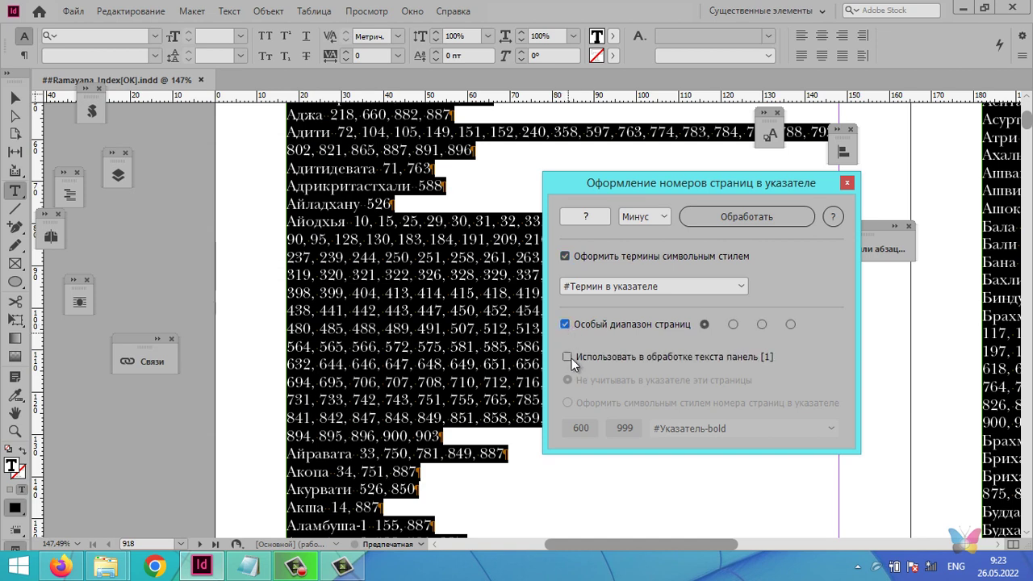
pyautogui.click(568, 356)
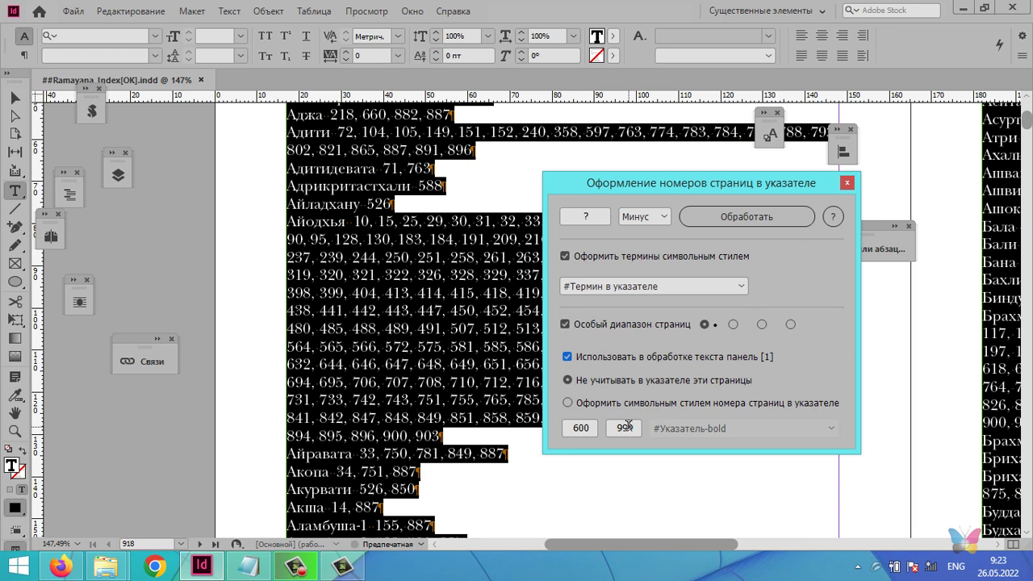
pyautogui.click(567, 403)
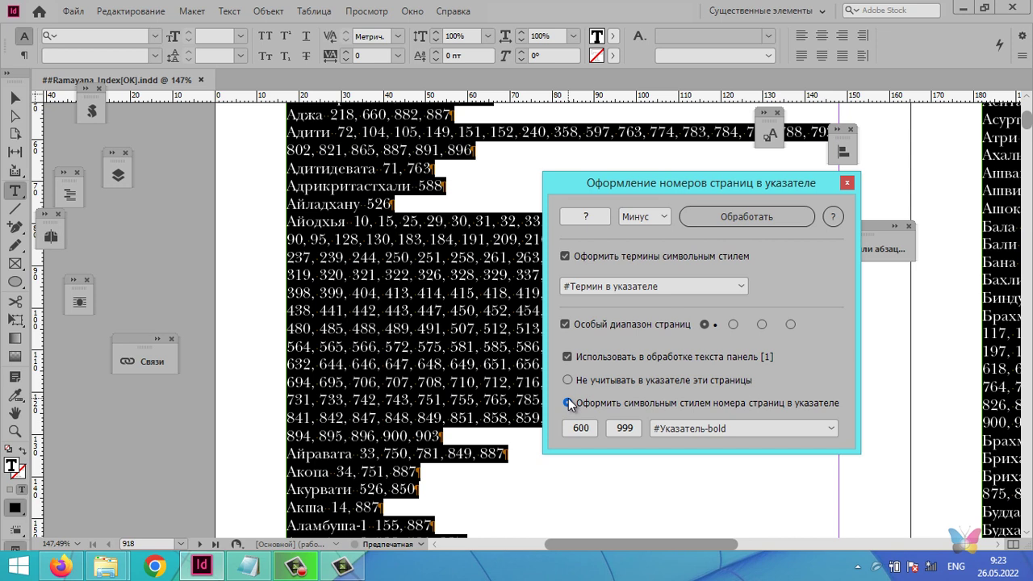
pyautogui.click(762, 324)
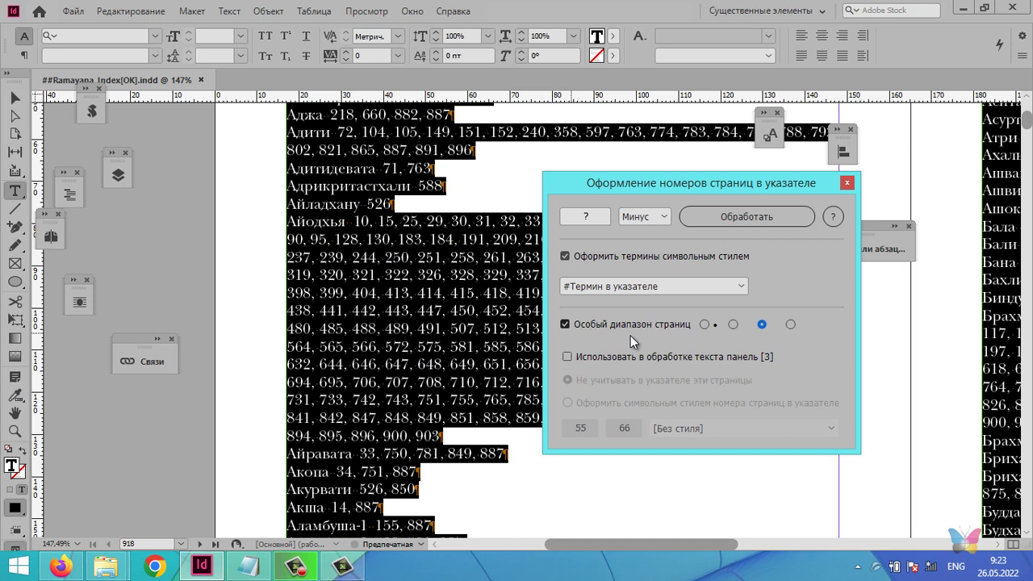